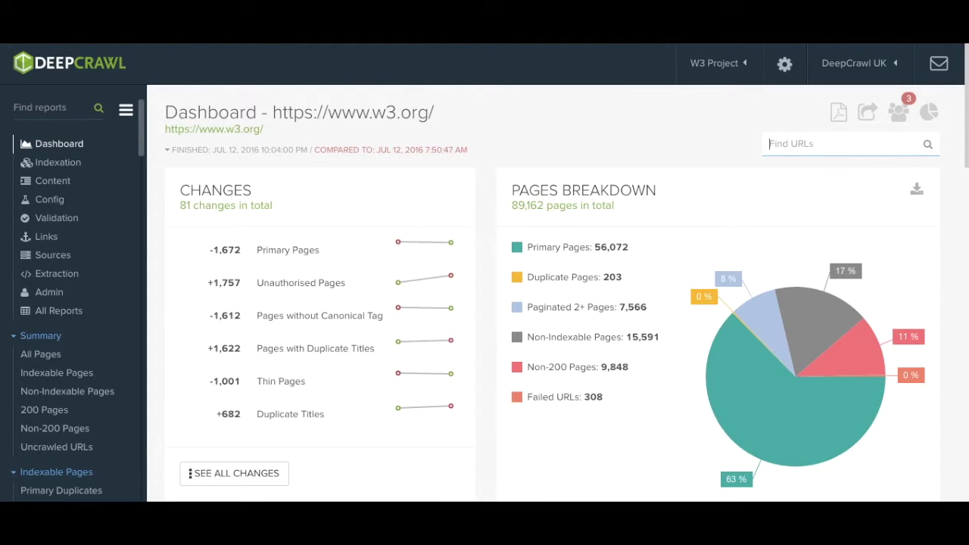
Step: Highlight the 89,162 pages total and the 81 changes total on the dashboard
click(513, 201)
drag(513, 201, 543, 206)
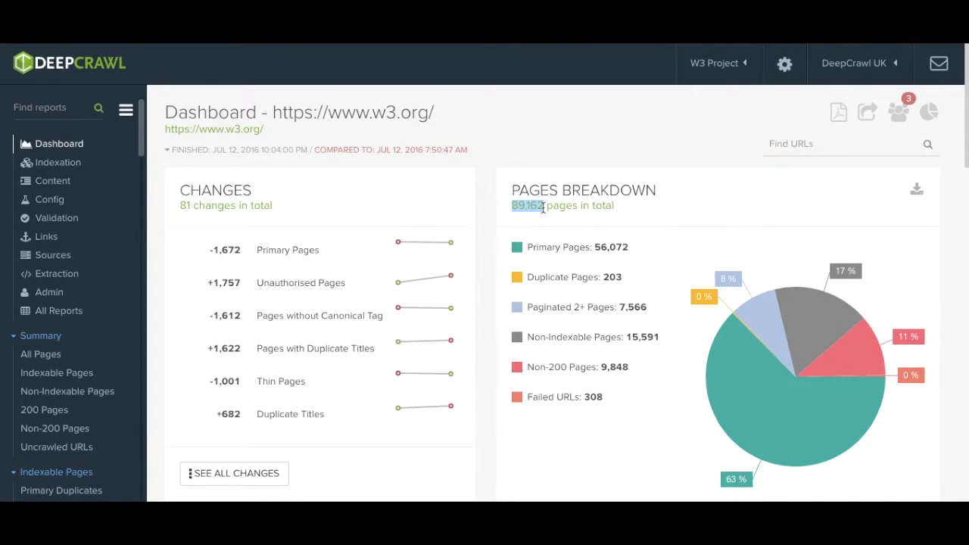
mouse_move(516, 254)
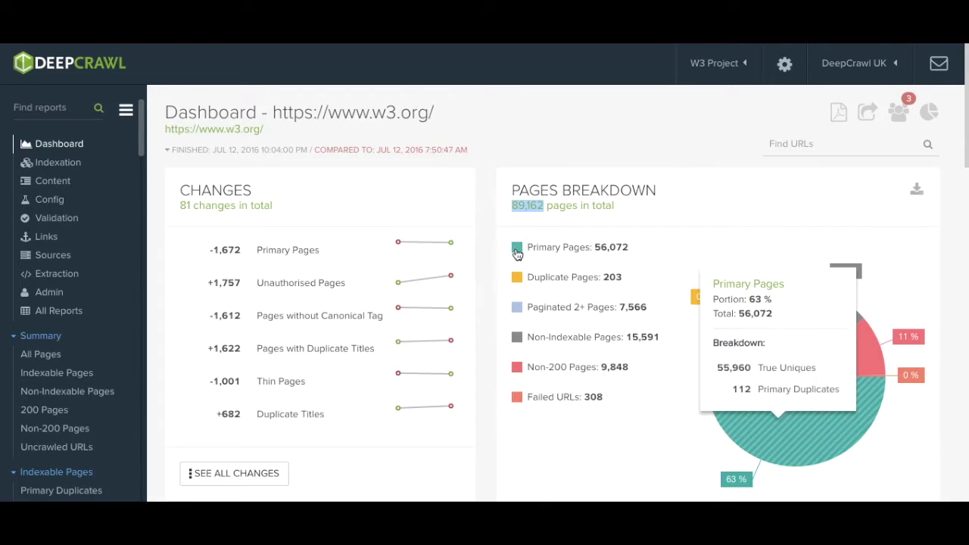
mouse_move(521, 286)
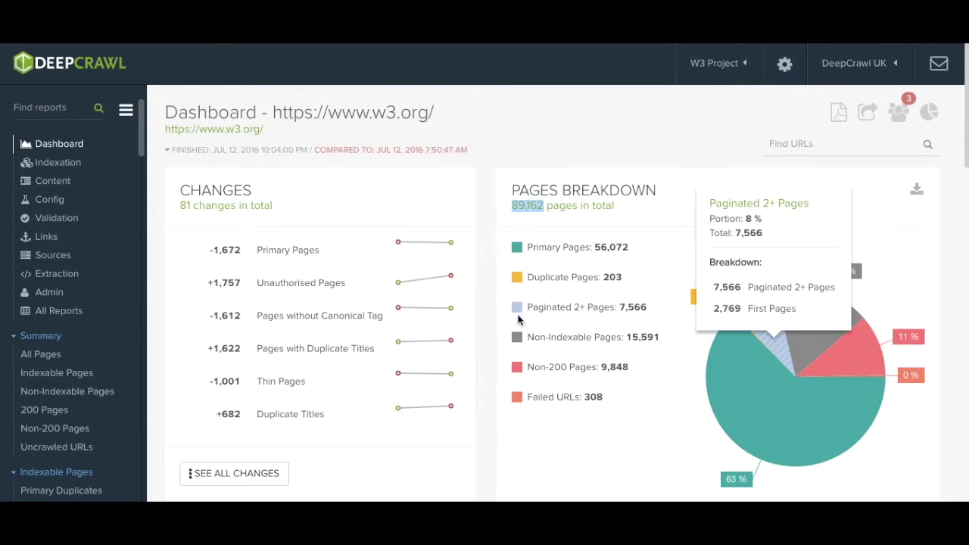
mouse_move(518, 342)
mouse_move(518, 371)
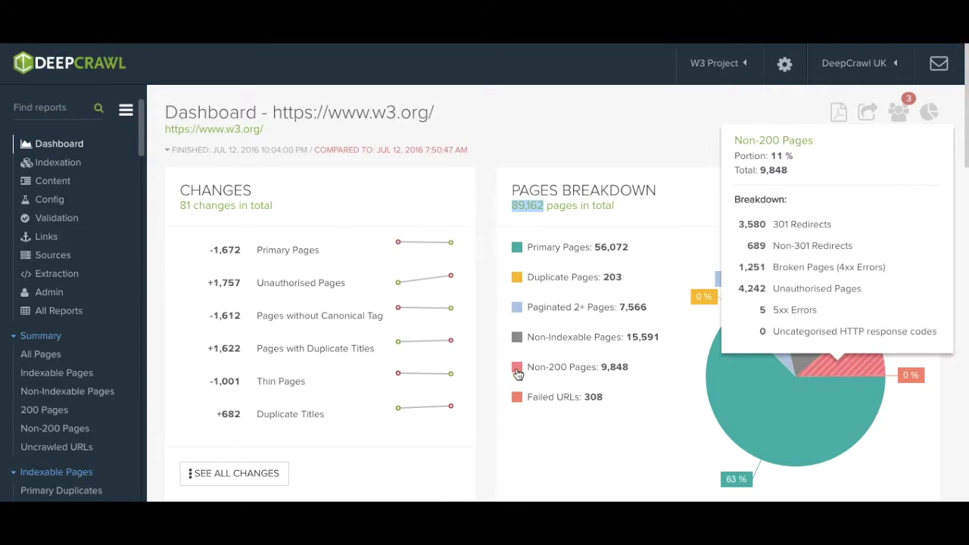
mouse_move(518, 401)
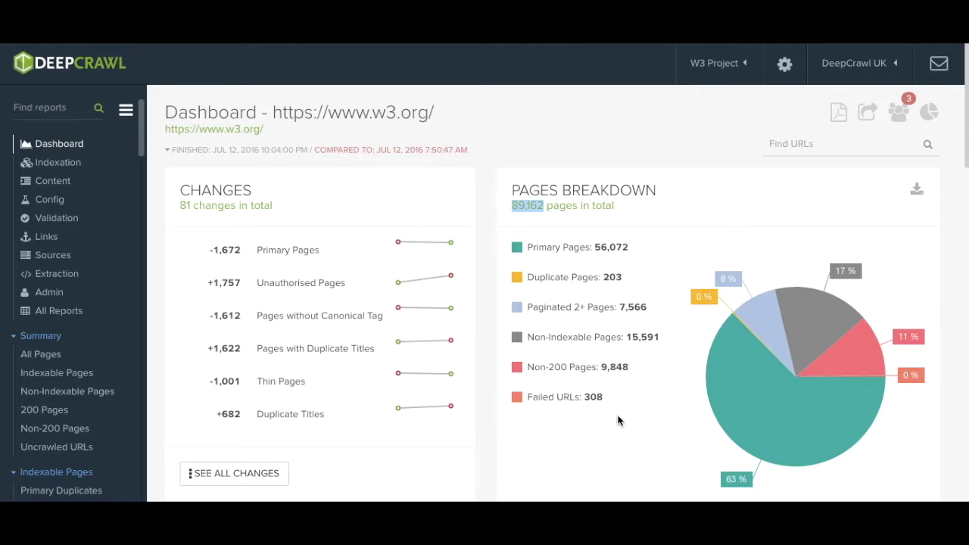
click(529, 206)
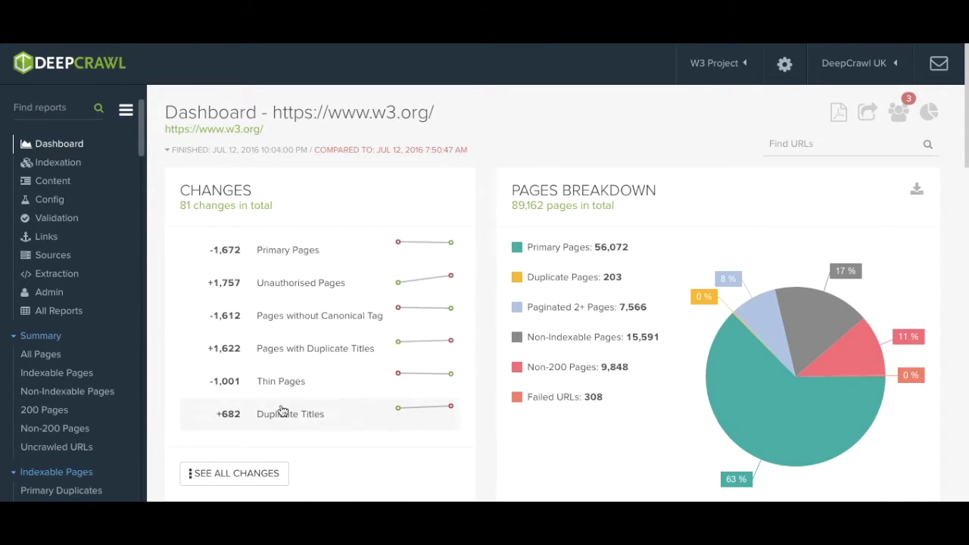
drag(176, 208, 281, 210)
click(281, 210)
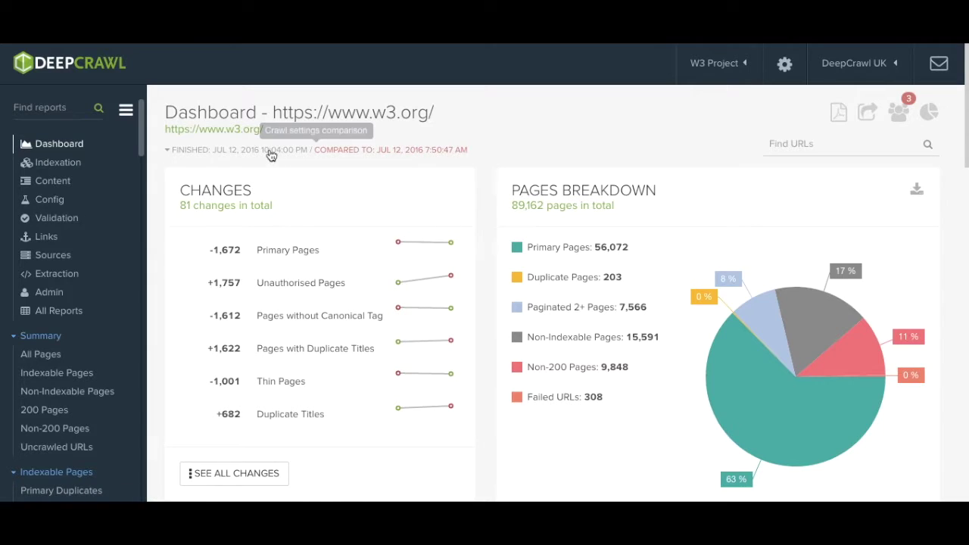
Step: Review the crawl settings comparison table, then scroll down to the Issues panel
click(379, 155)
scroll(414, 373, down, 6)
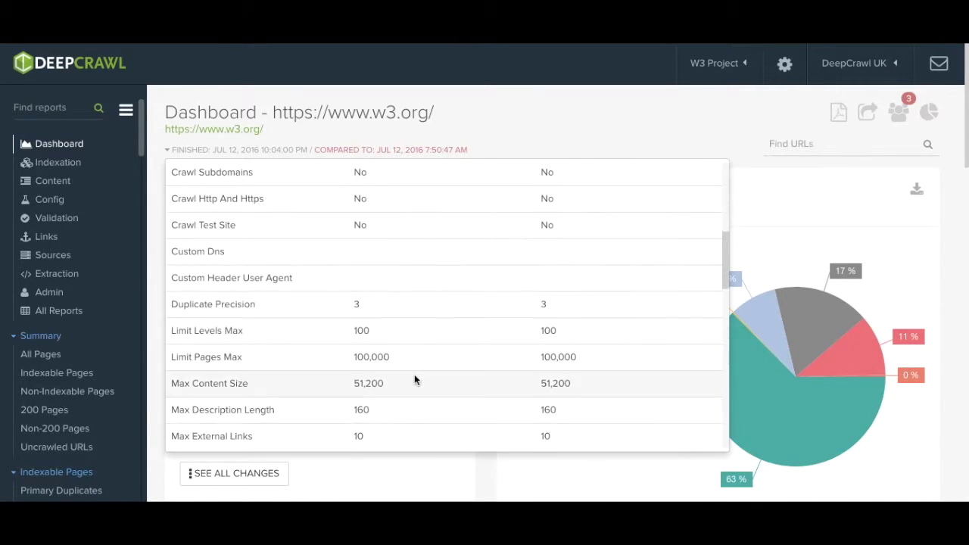
scroll(414, 374, up, 6)
click(387, 155)
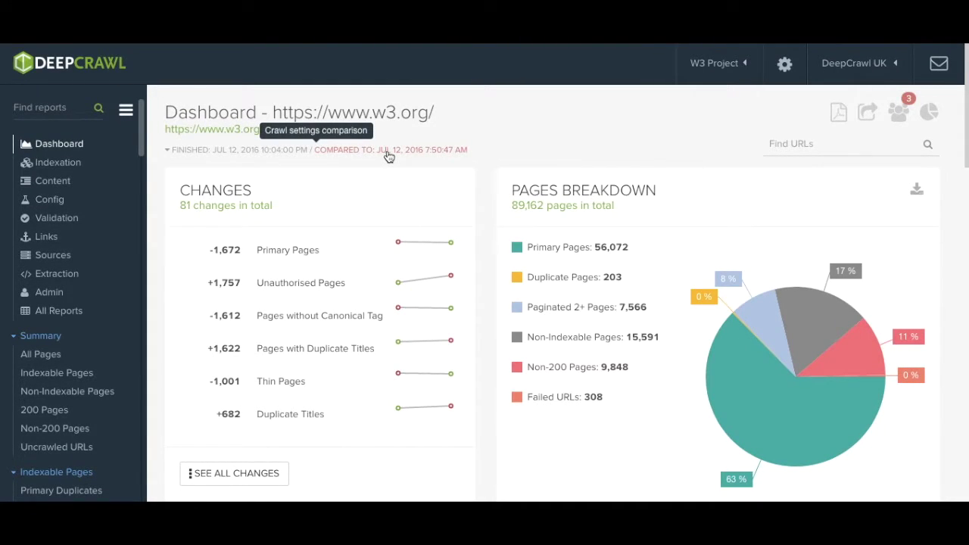
scroll(388, 156, down, 5)
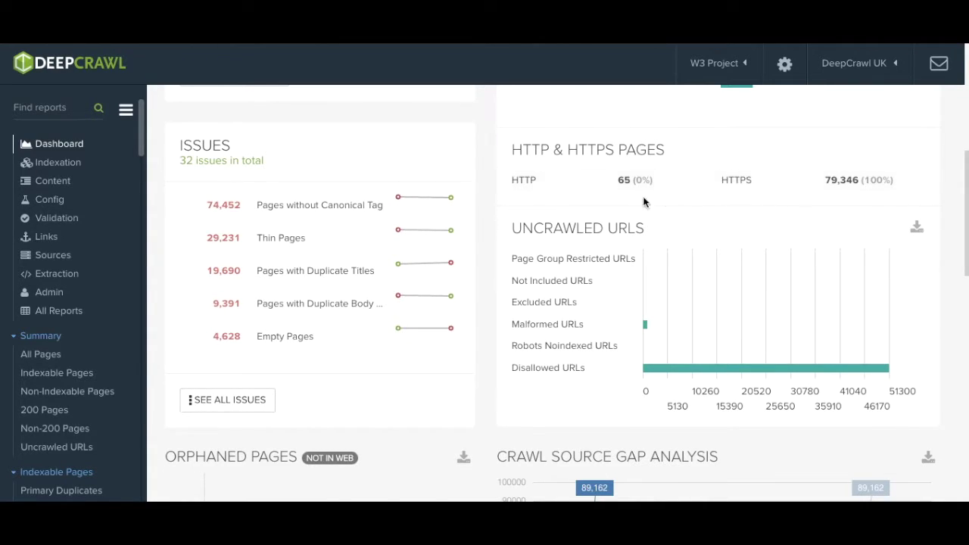
drag(510, 228, 647, 230)
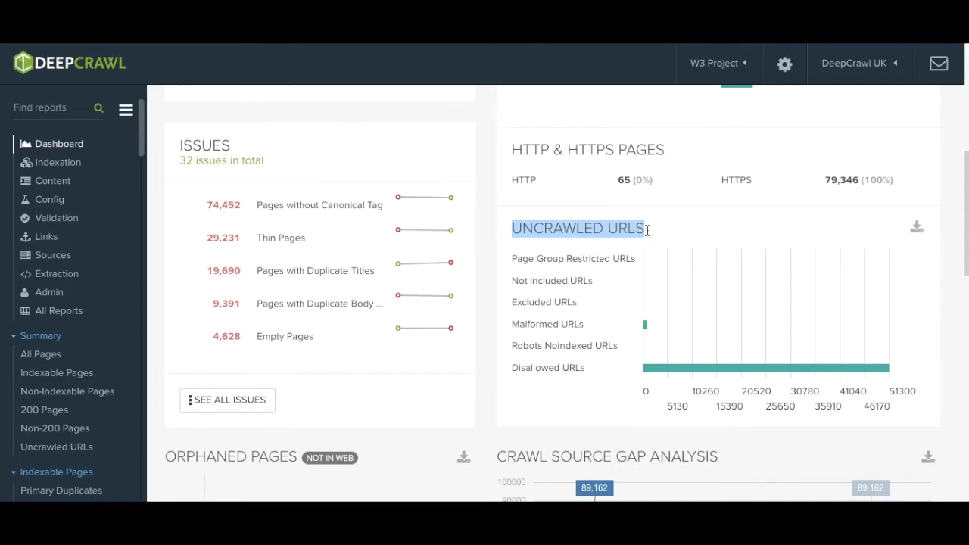
click(647, 230)
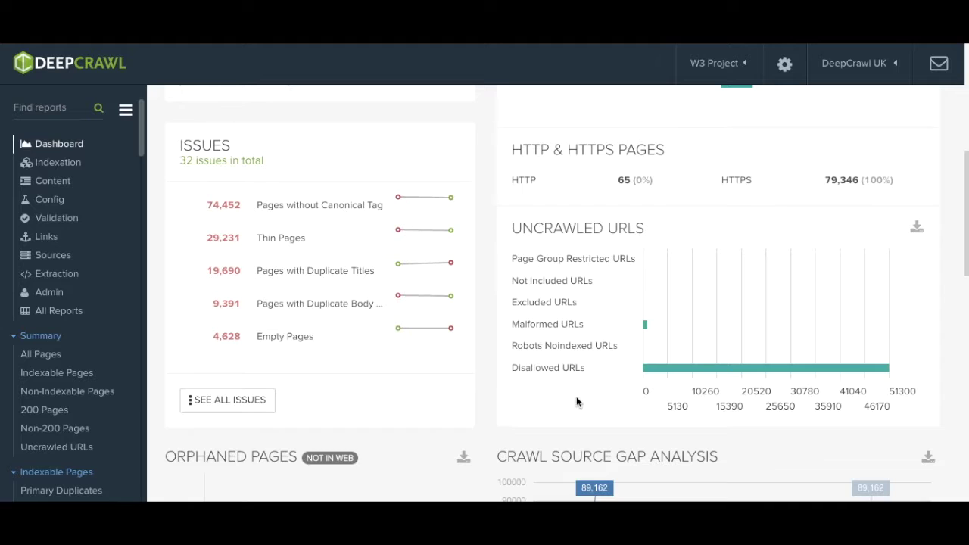
scroll(576, 402, down, 5)
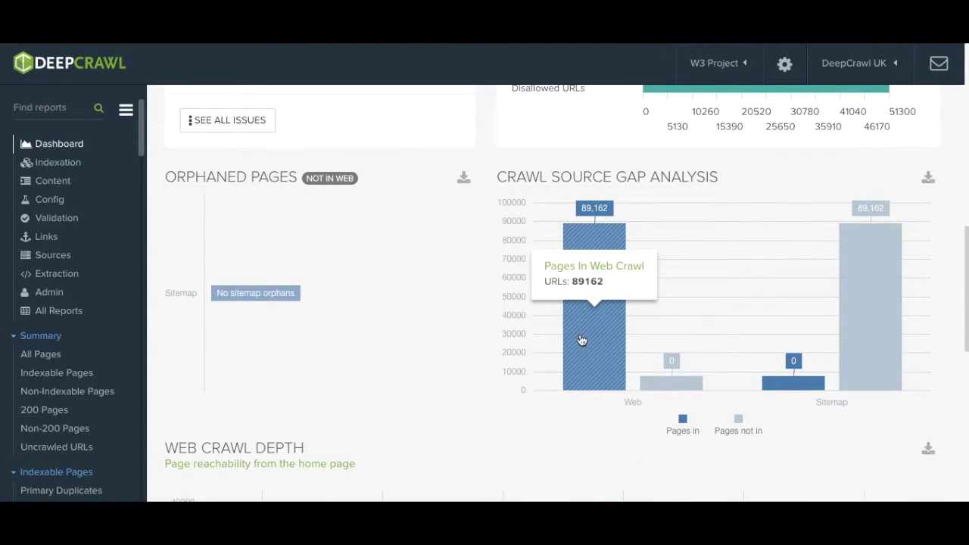
Step: Read the Web (89,162) and Sitemap (0) bar values in the Crawl Source Gap Analysis chart
mouse_move(671, 386)
mouse_move(874, 332)
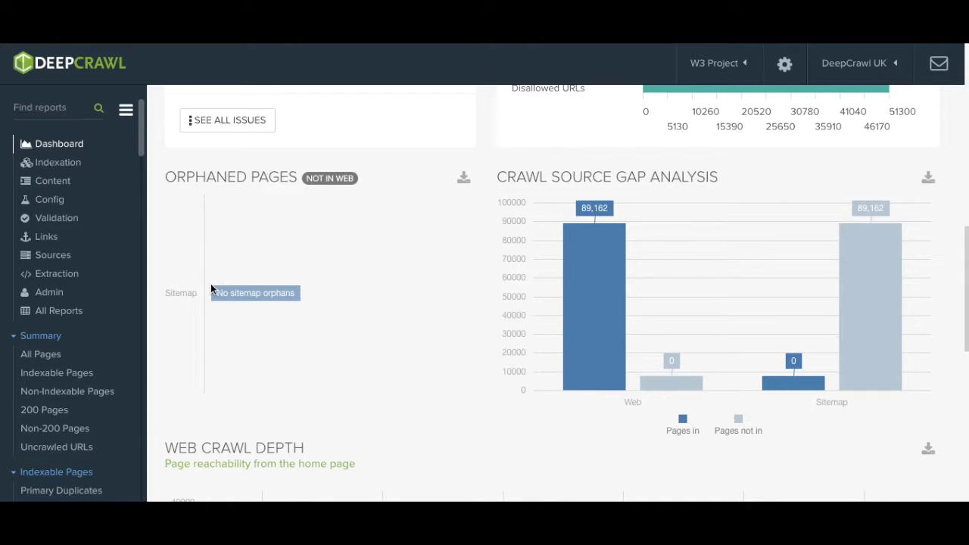
Step: Hide the Unique, Duplicate, Paginated, Non indexable and Non 200 series, leaving only Failed urls
scroll(211, 288, down, 4)
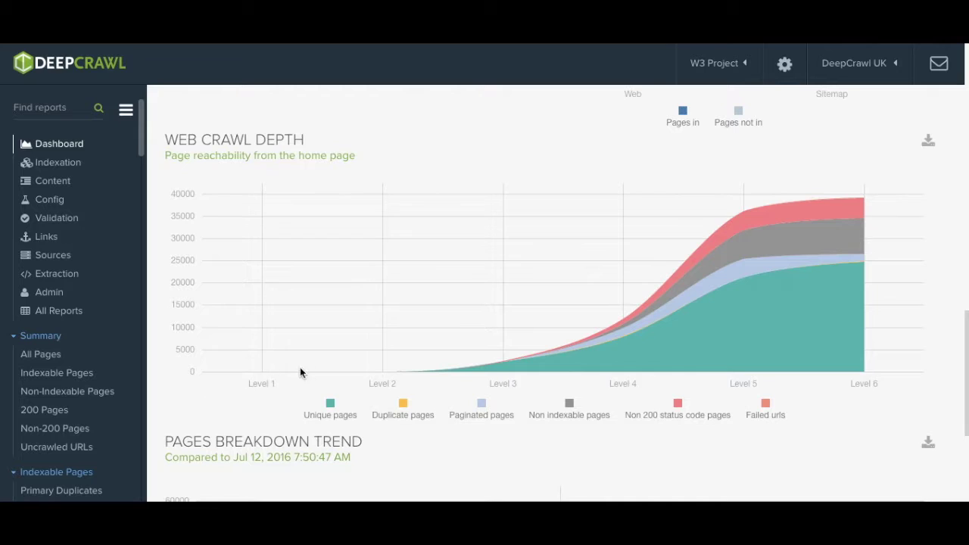
mouse_move(503, 364)
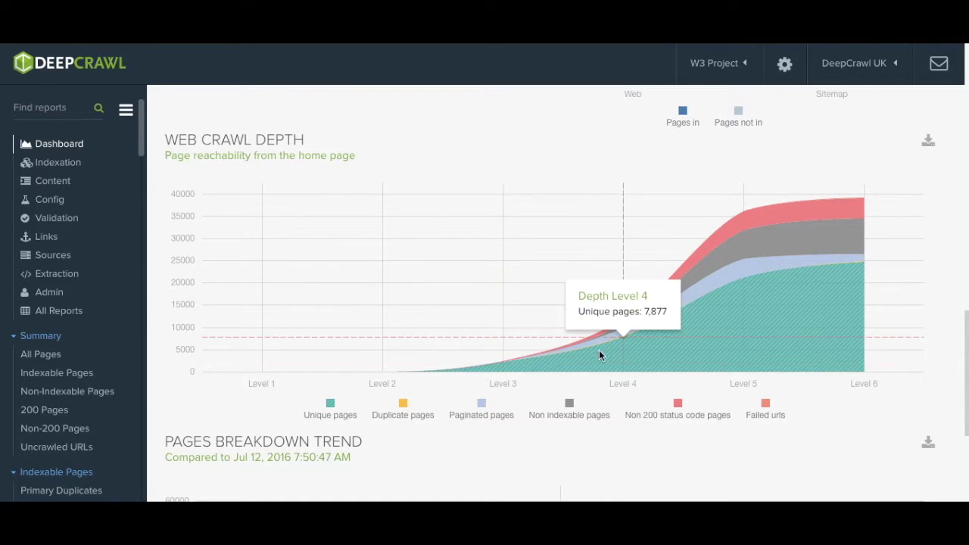
mouse_move(710, 339)
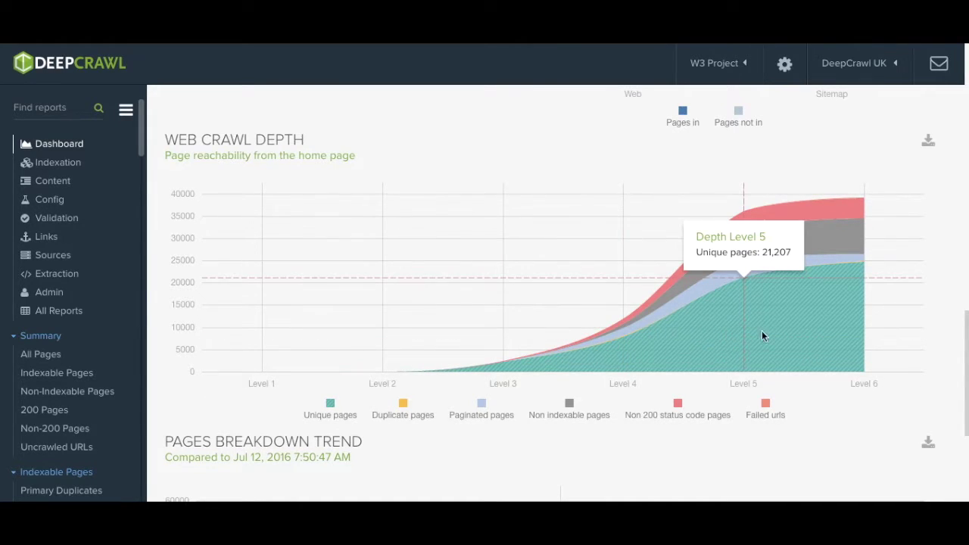
mouse_move(855, 315)
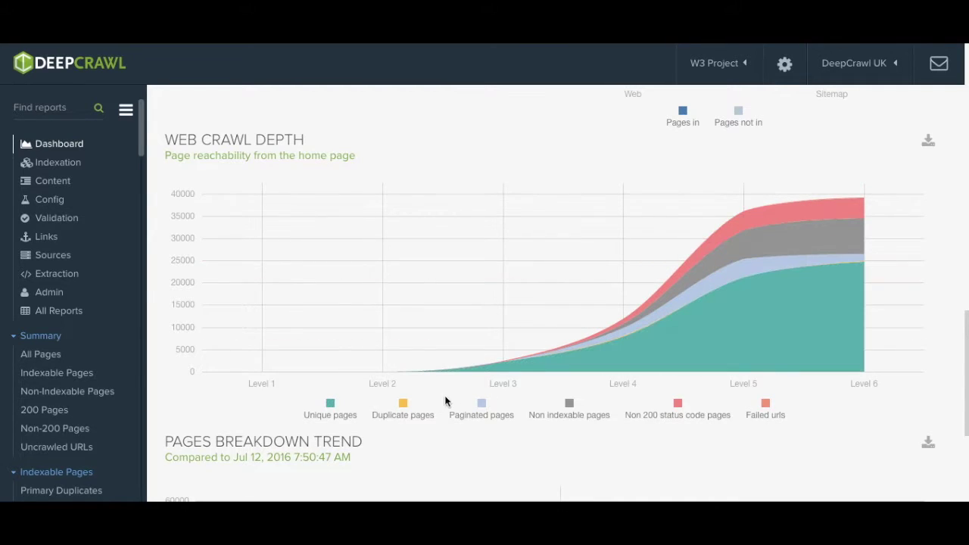
click(331, 402)
click(402, 404)
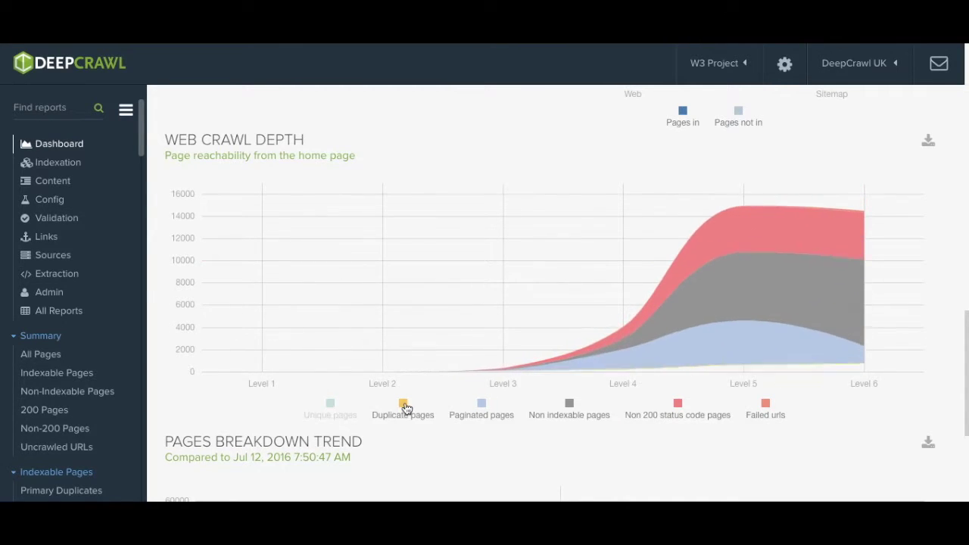
click(483, 404)
click(569, 405)
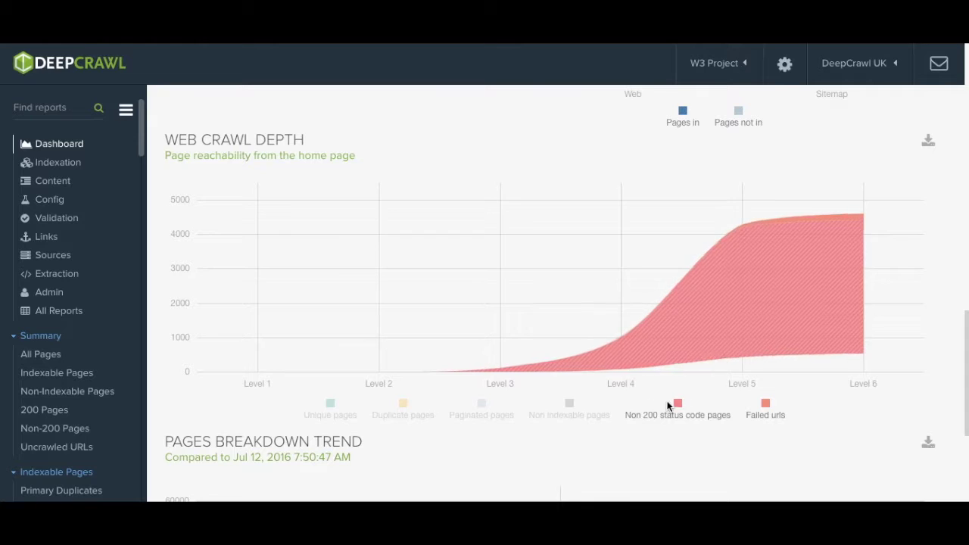
click(677, 405)
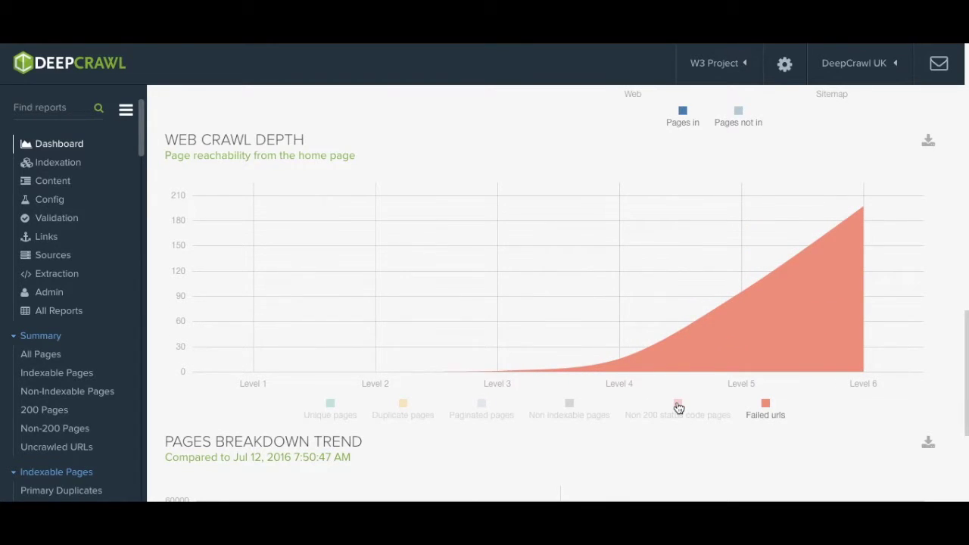
scroll(678, 408, down, 3)
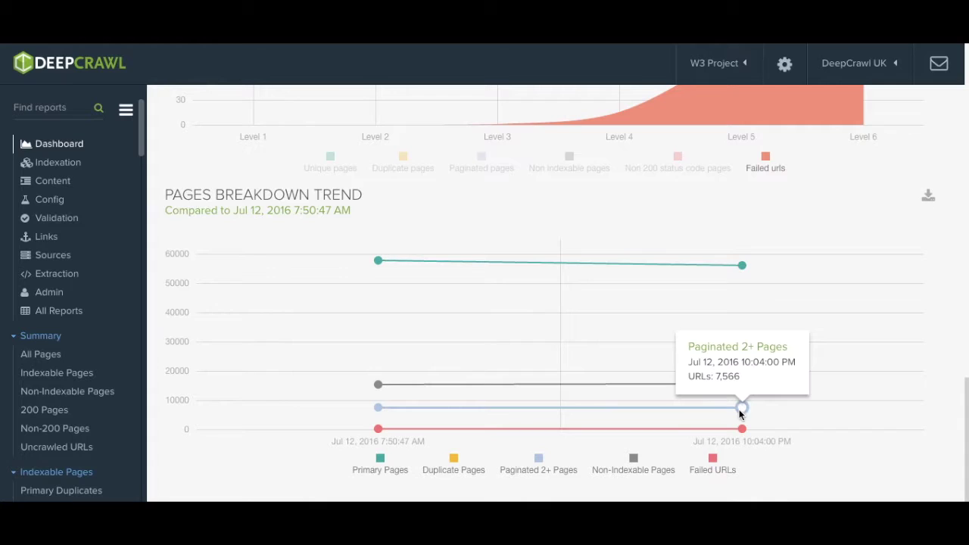
Step: Read the Pages Breakdown Trend data points for both crawls
mouse_move(379, 407)
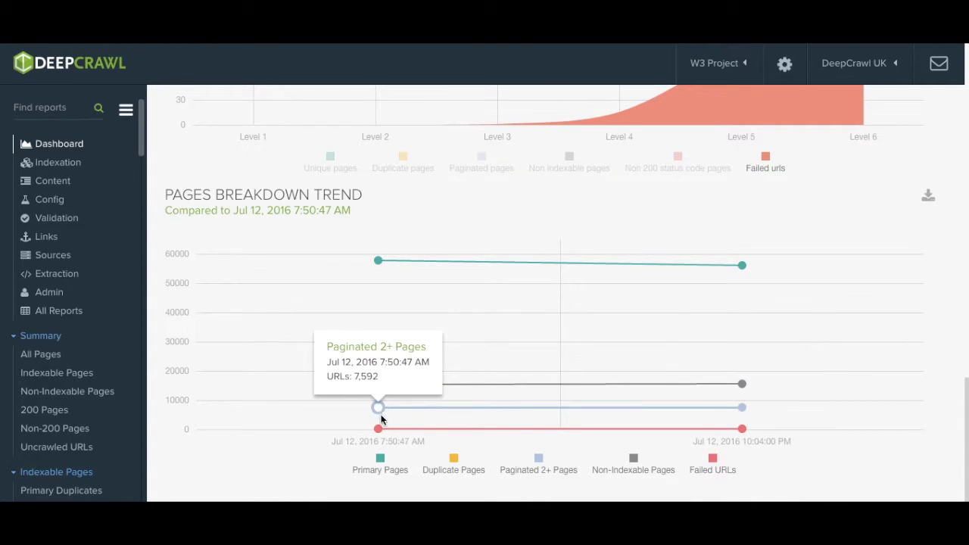
mouse_move(740, 431)
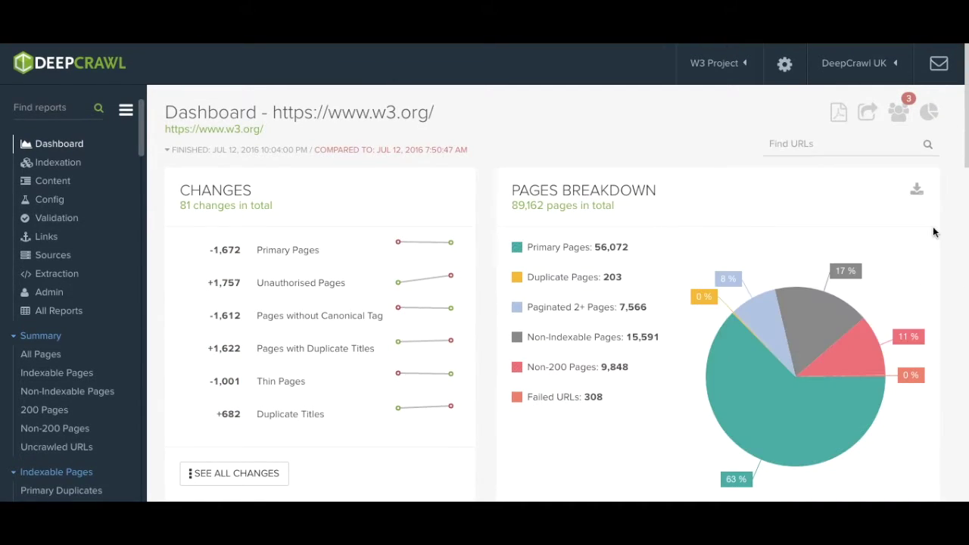
Step: Open dashboard sharing, keep link expiry at A MONTH, and copy the share link
click(928, 111)
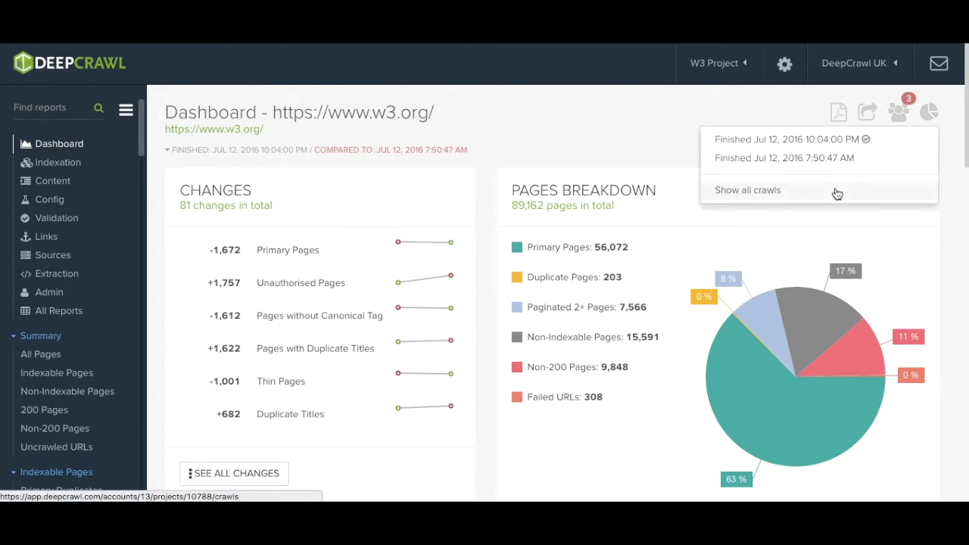
click(897, 114)
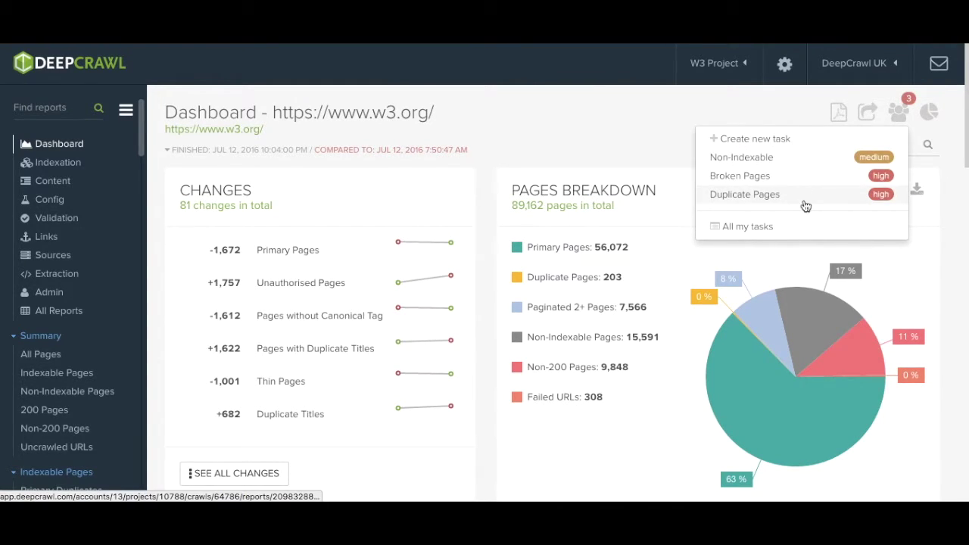
click(868, 115)
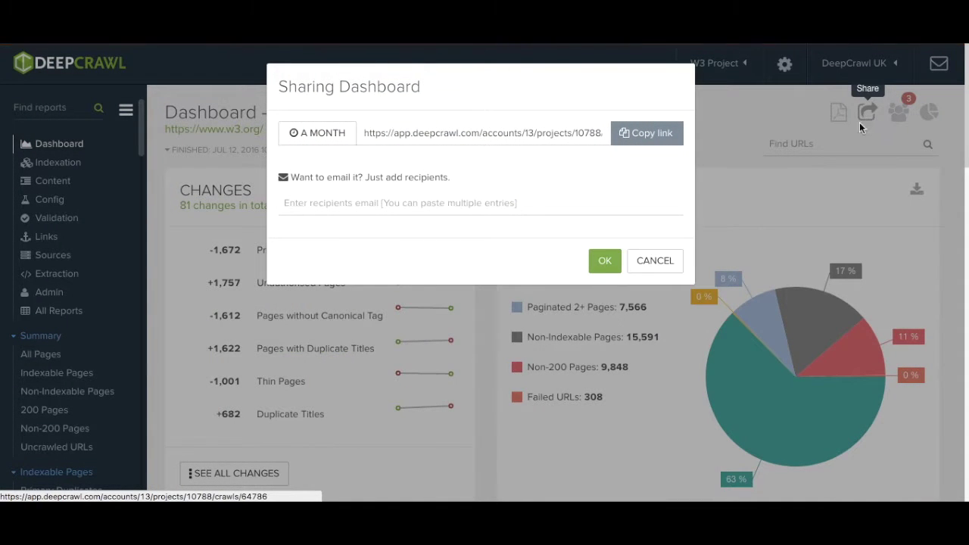
click(324, 137)
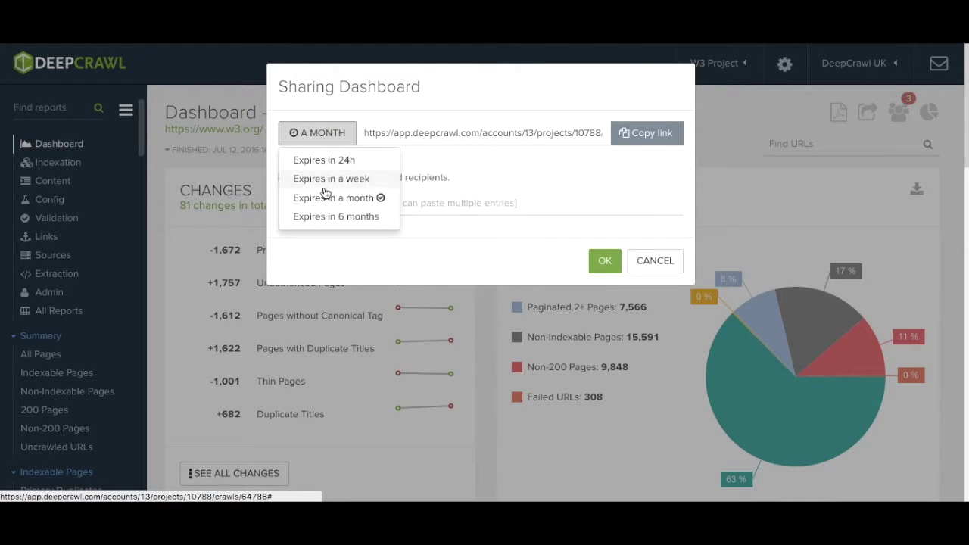
click(497, 178)
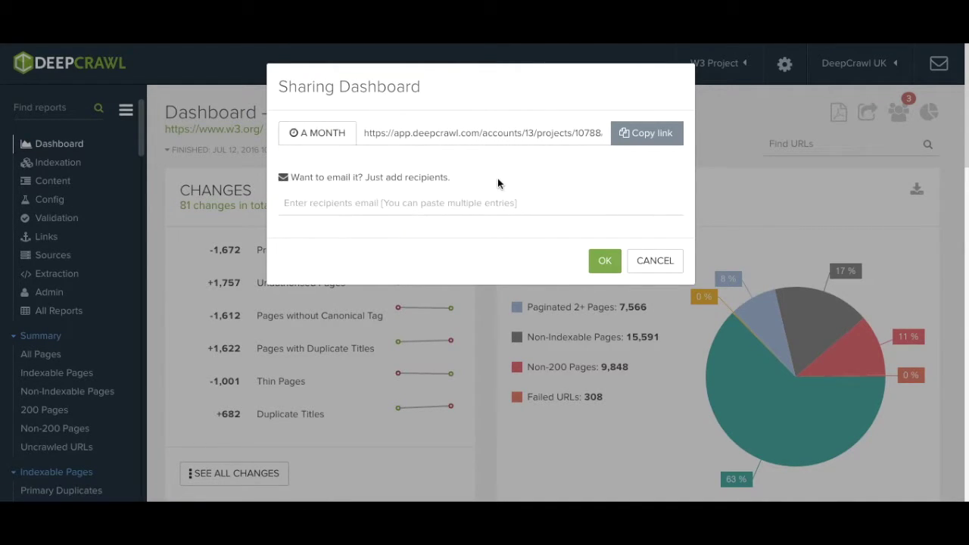
click(648, 137)
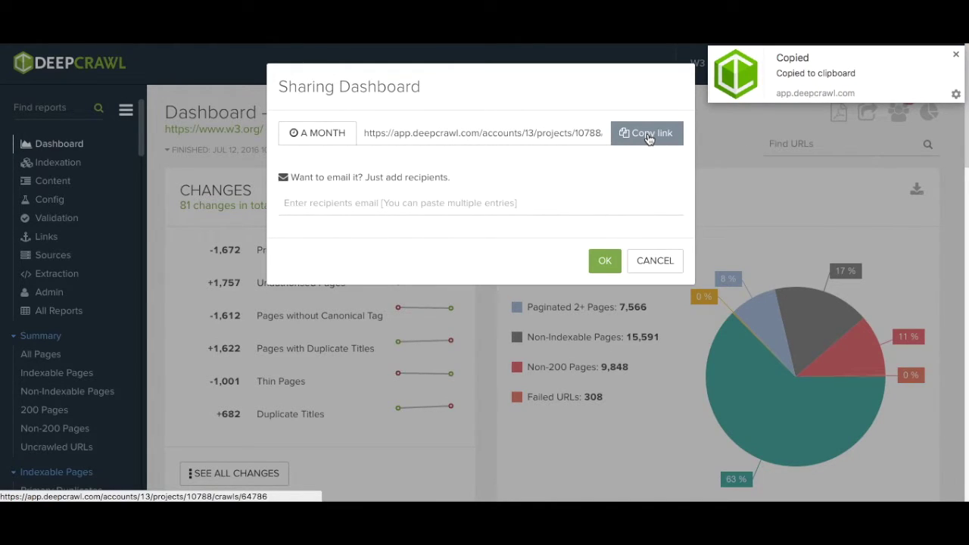
Step: Add the recipient's e-mail address and send them the dashboard link
click(359, 213)
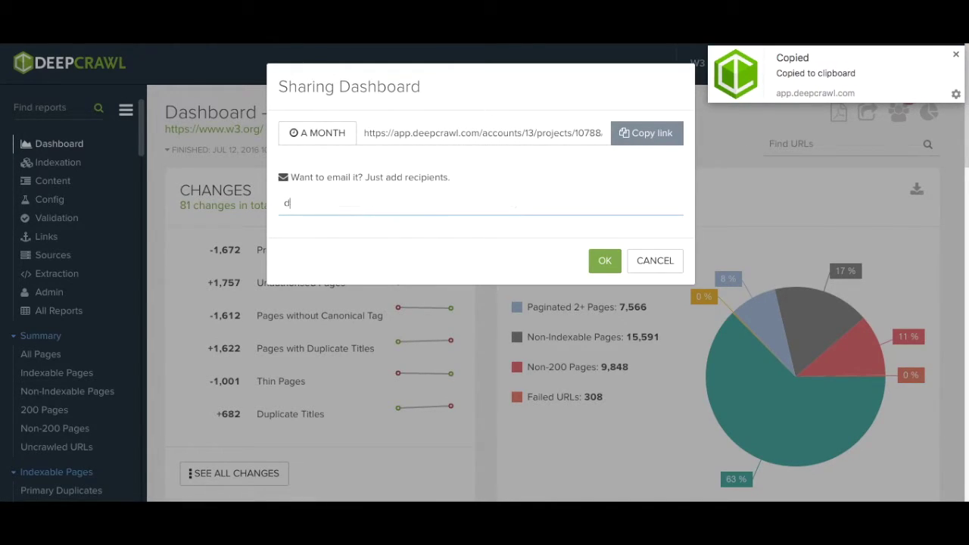
key(Return)
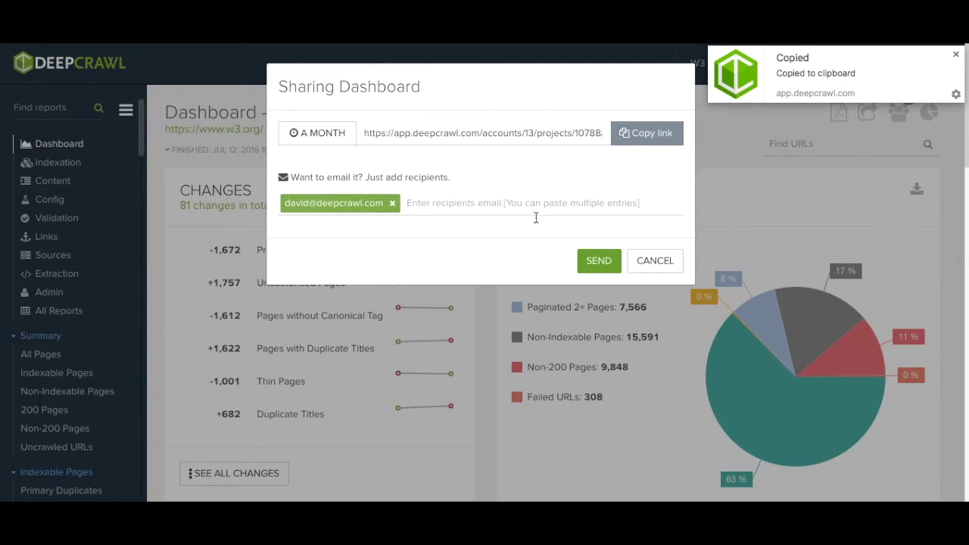
click(603, 261)
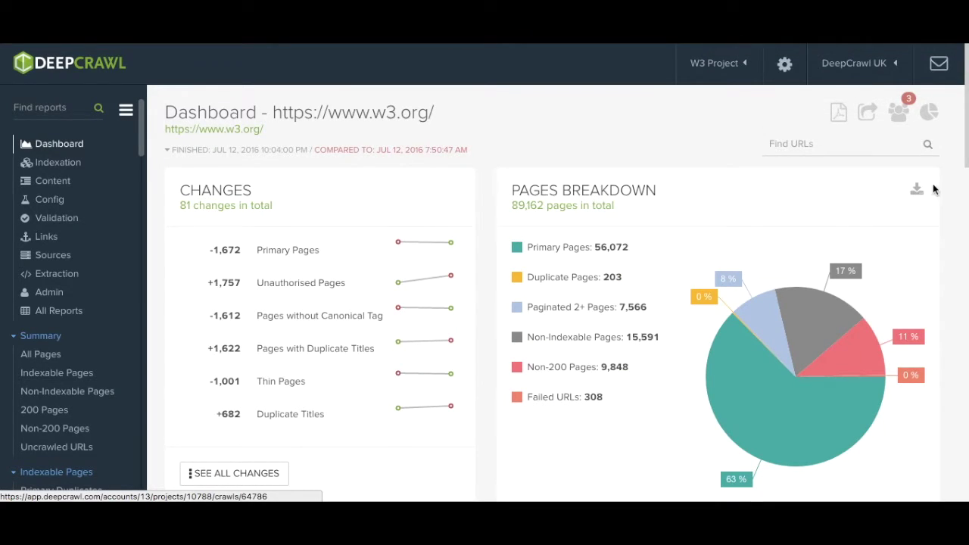
scroll(917, 193, down, 5)
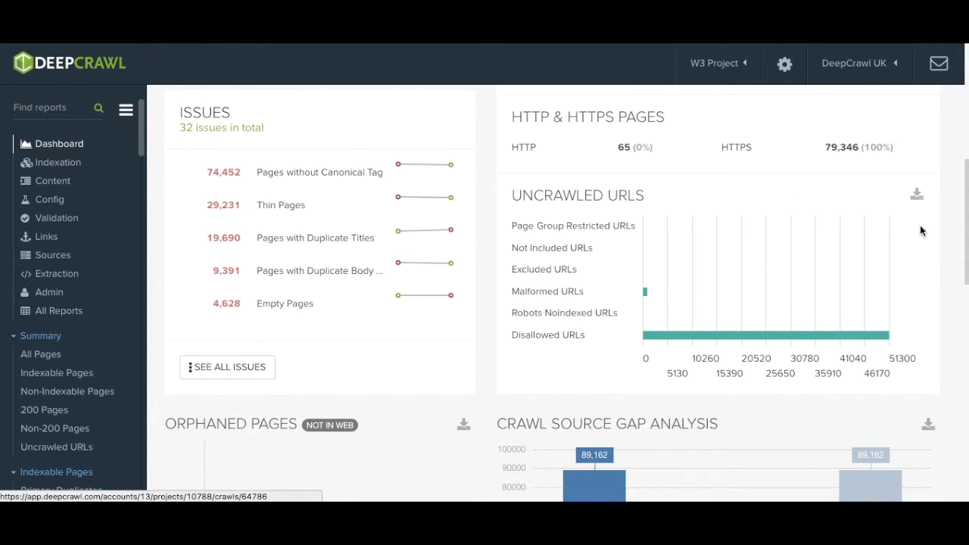
scroll(920, 224, up, 5)
click(916, 193)
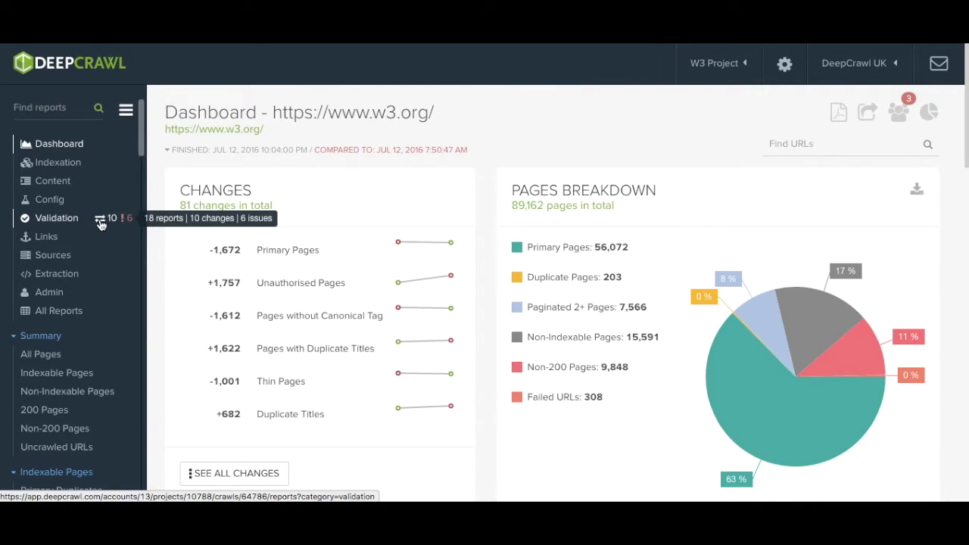
Step: Open Validation Reports Changes from the changes icon beside Validation
click(101, 221)
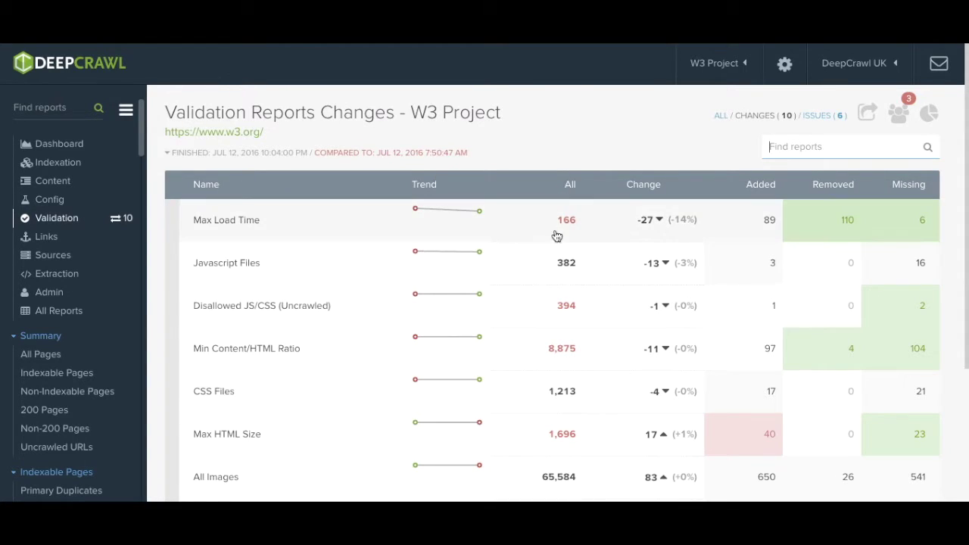
mouse_move(645, 218)
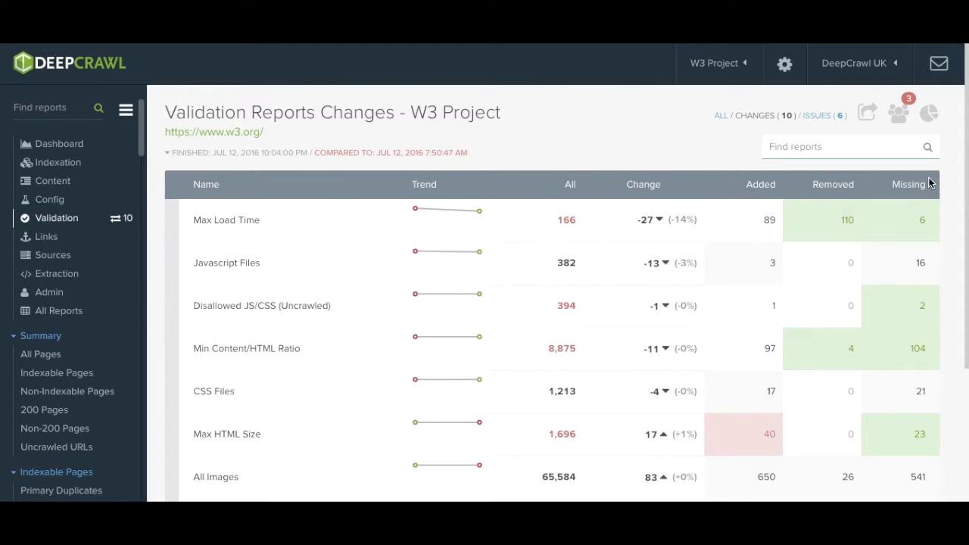
scroll(71, 227, down, 1)
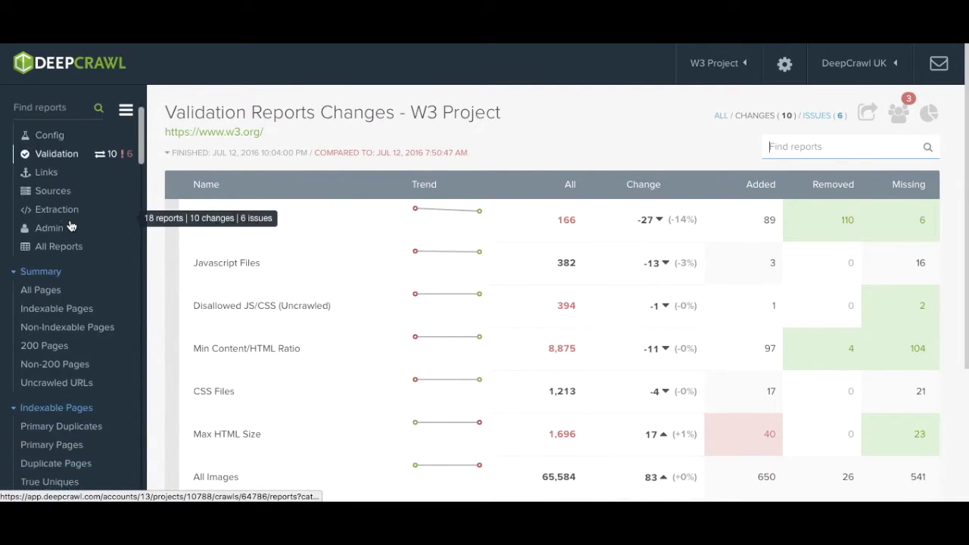
scroll(70, 227, down, 15)
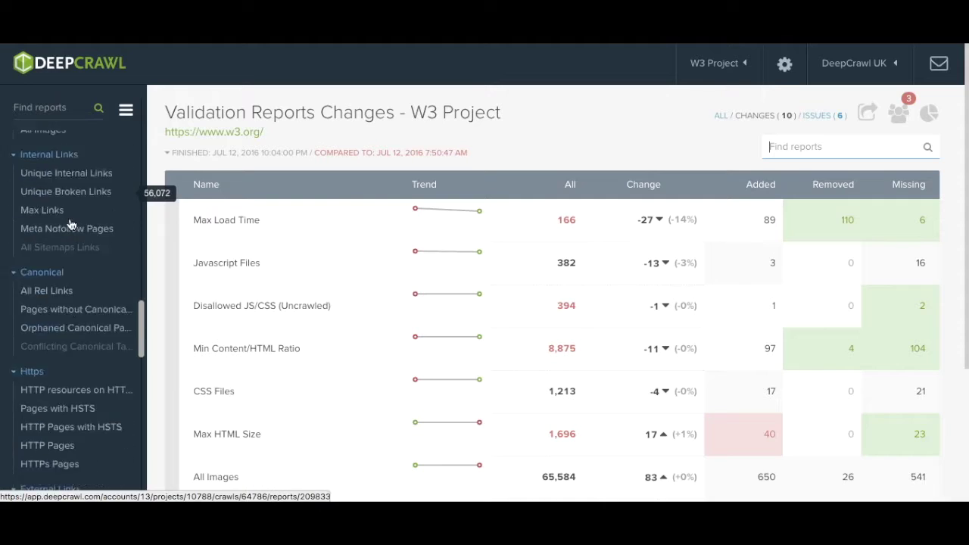
scroll(70, 224, down, 3)
scroll(70, 225, up, 20)
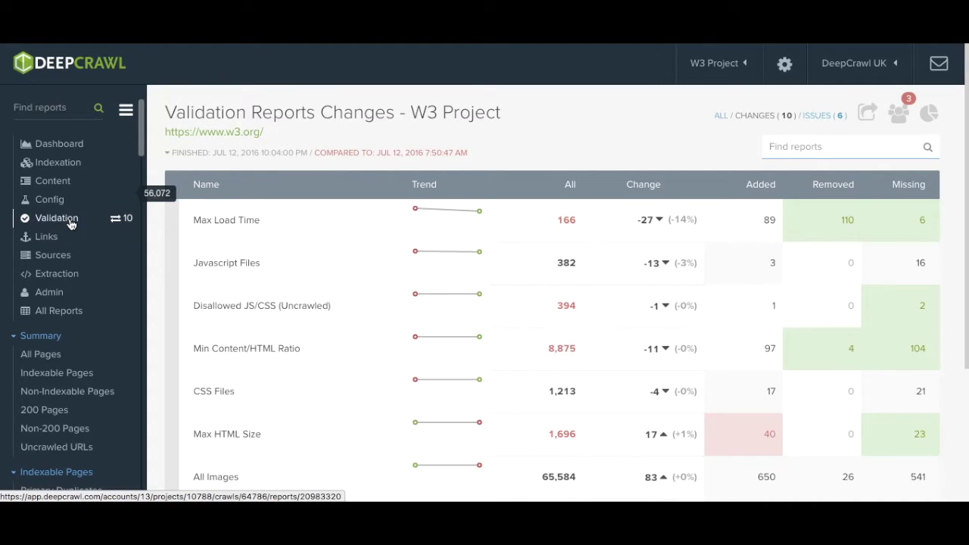
click(47, 163)
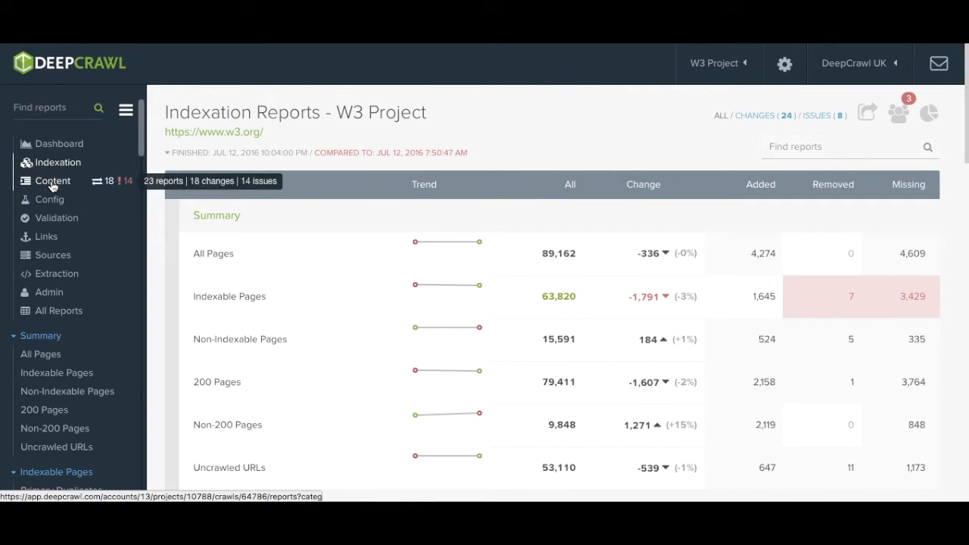
Step: Step through the Content, Config, Validation, Links, Sources and Extraction reports, ending on All Reports
click(52, 185)
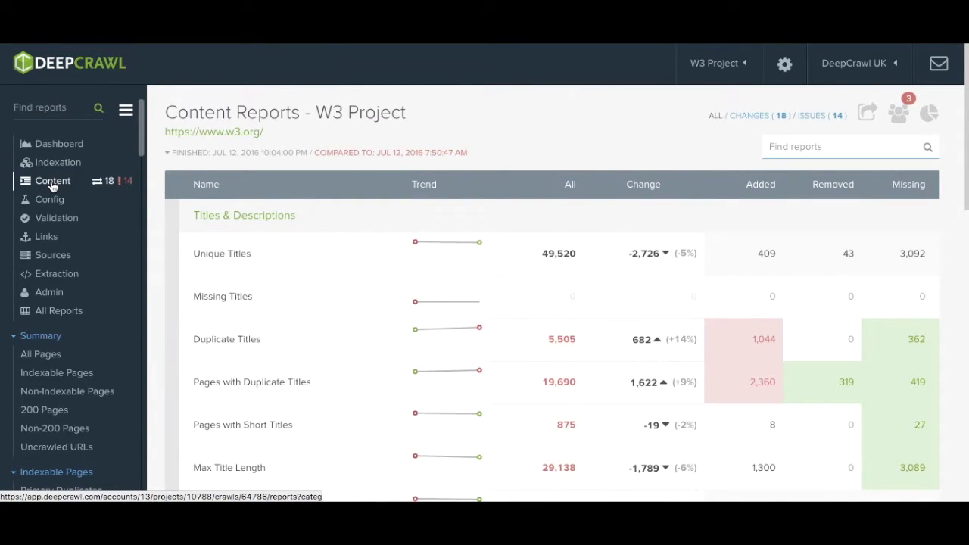
click(53, 203)
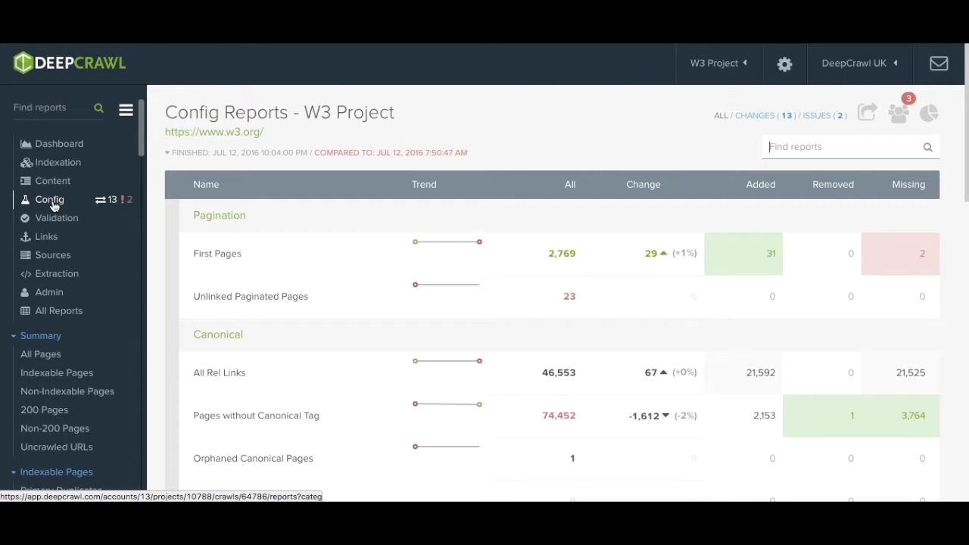
click(51, 223)
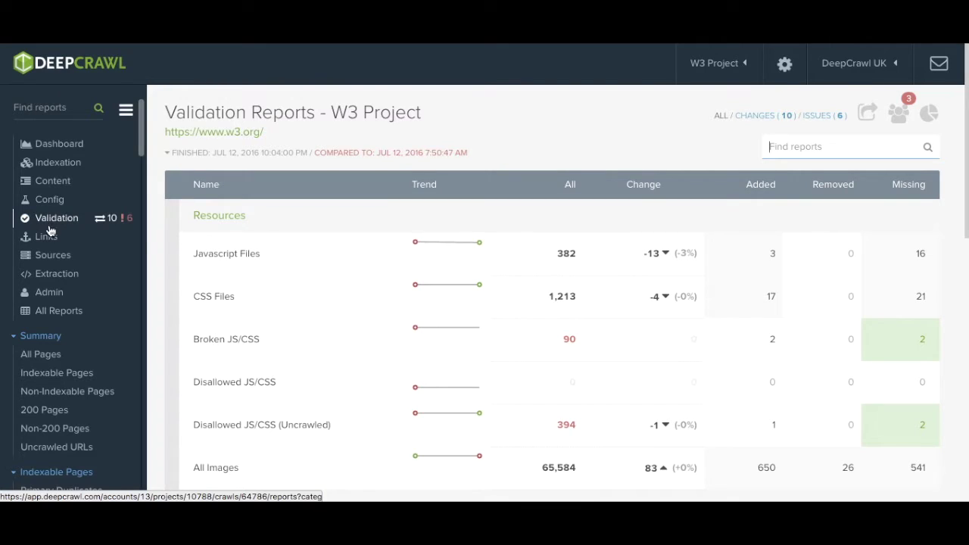
click(46, 241)
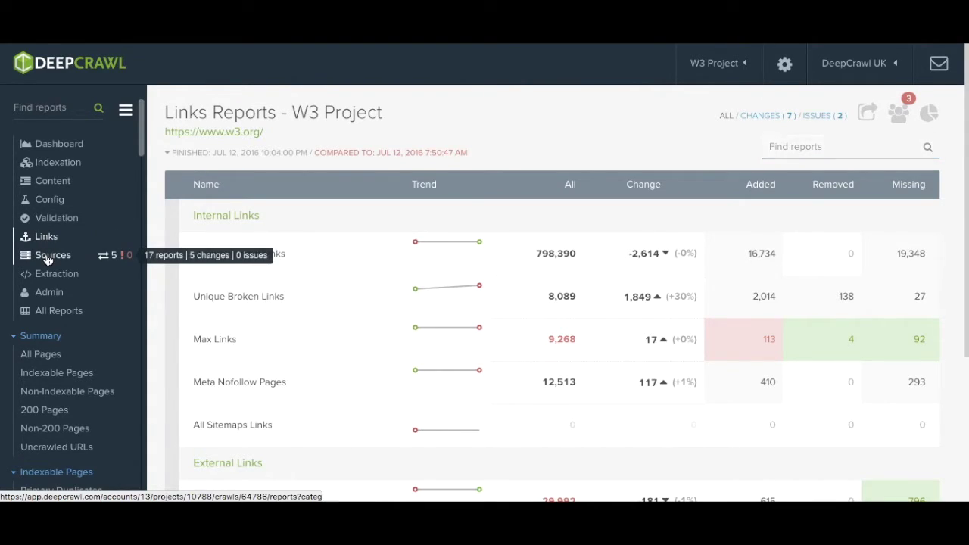
click(47, 260)
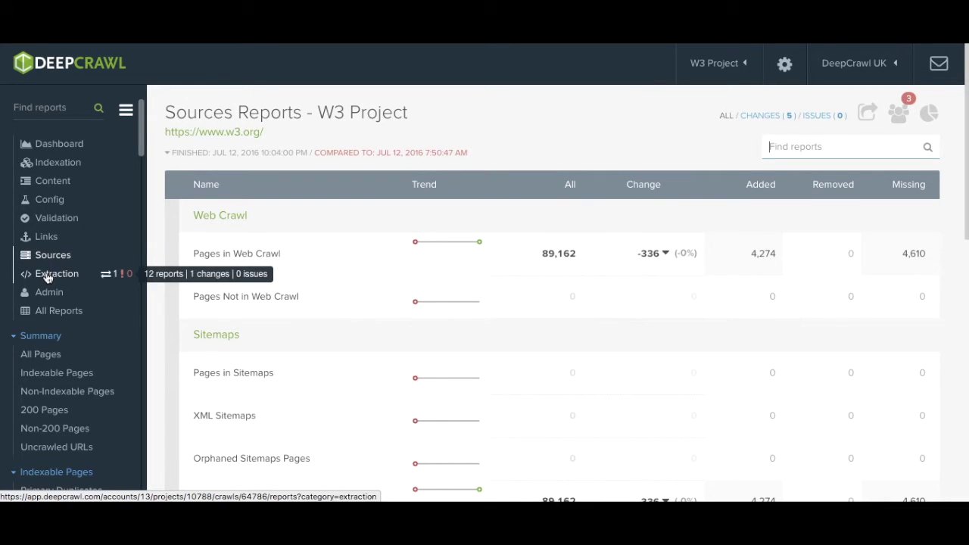
click(47, 278)
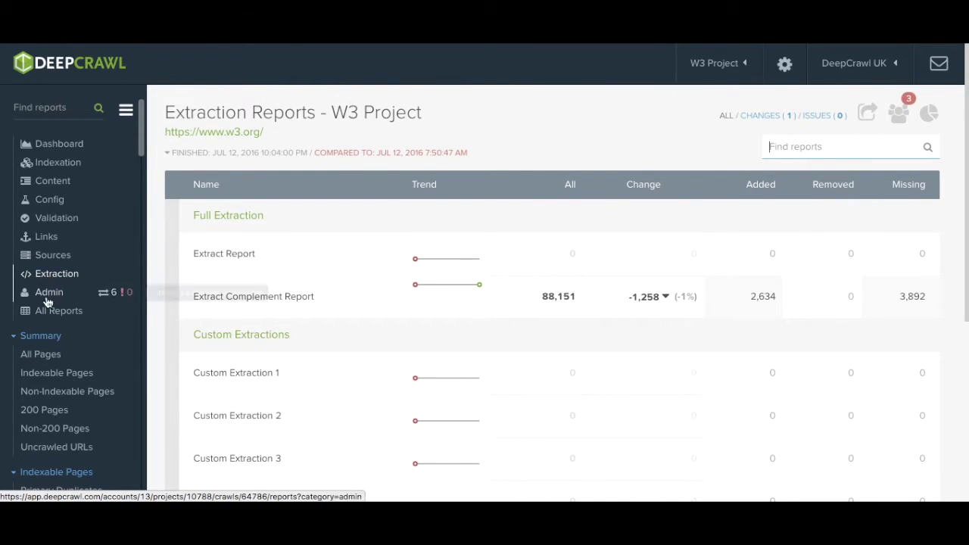
click(45, 315)
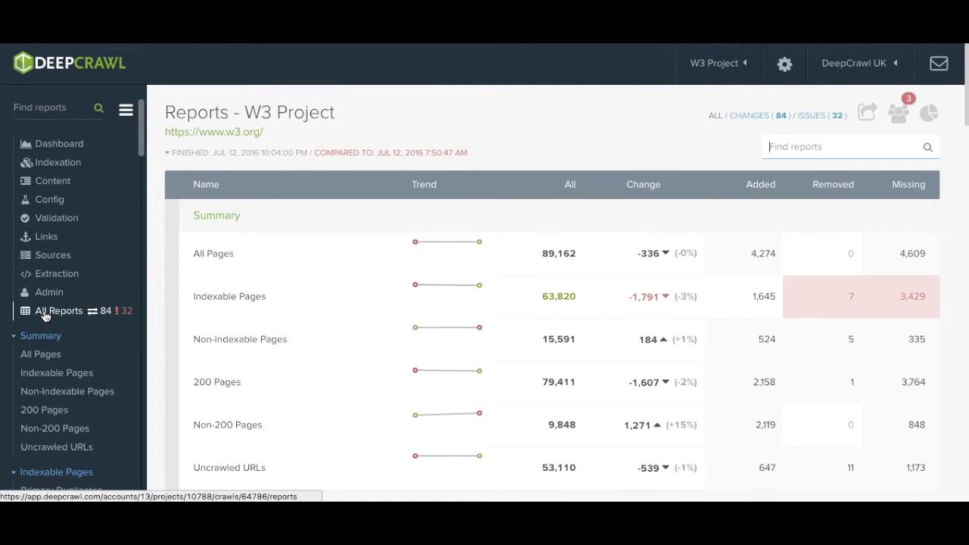
scroll(291, 355, down, 15)
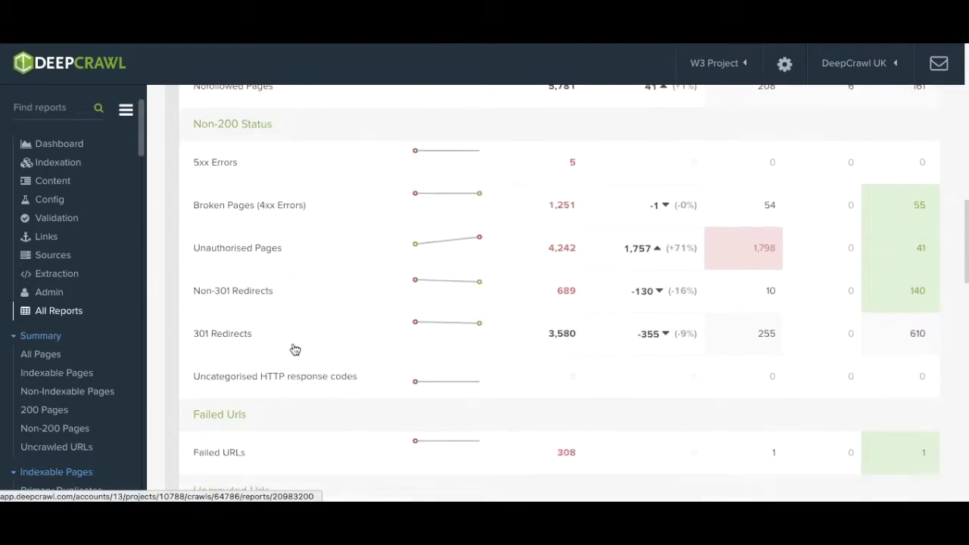
scroll(294, 350, down, 7)
scroll(294, 350, up, 15)
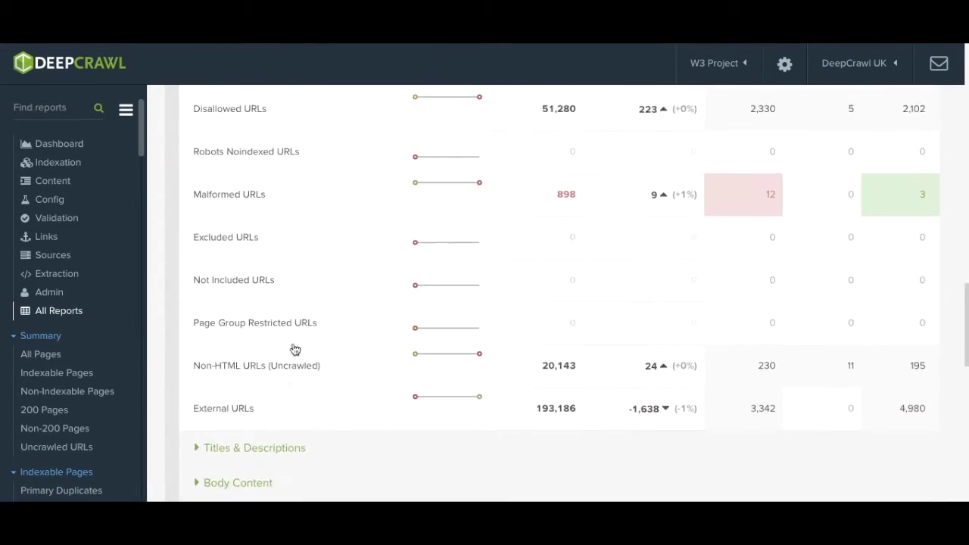
scroll(294, 350, up, 10)
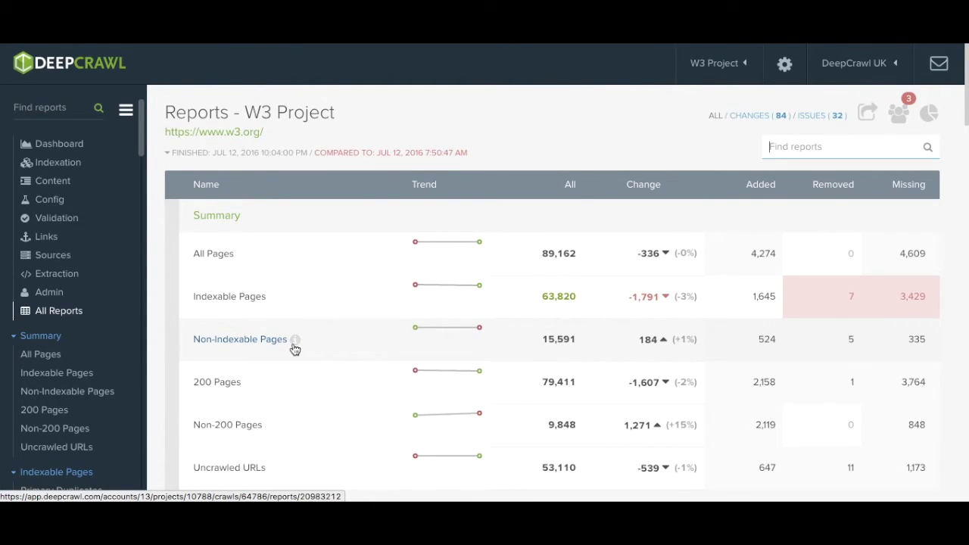
Step: Enter 'broken' in the Find reports box to filter the report list
click(47, 110)
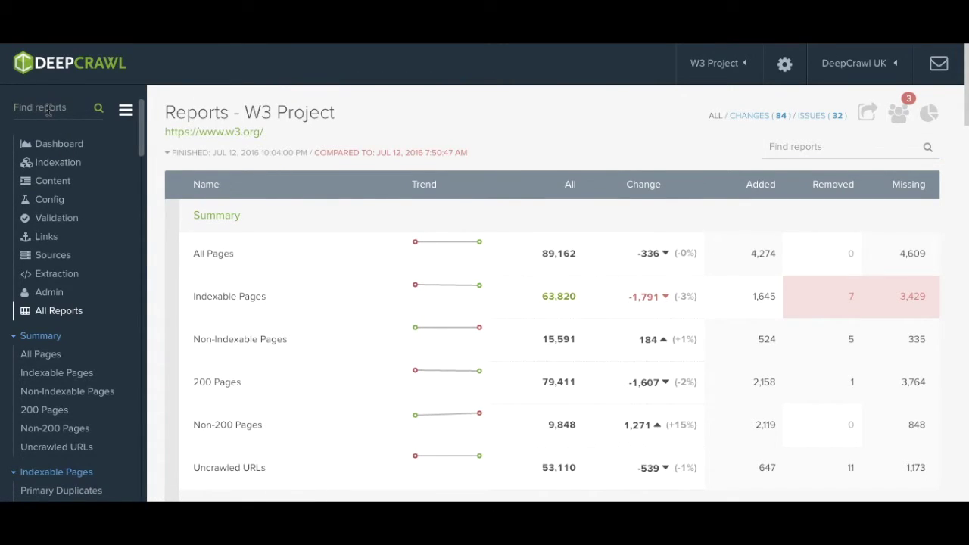
text(broken)
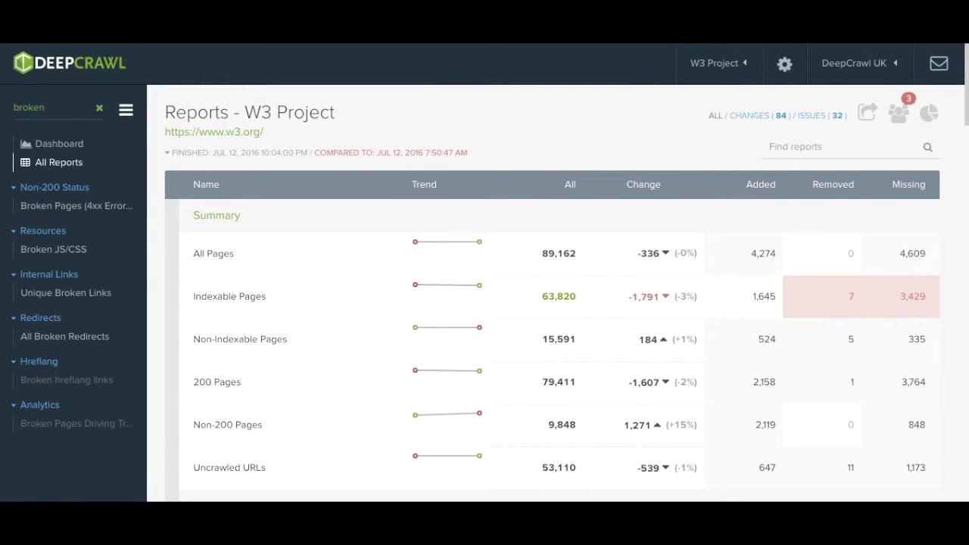
click(49, 206)
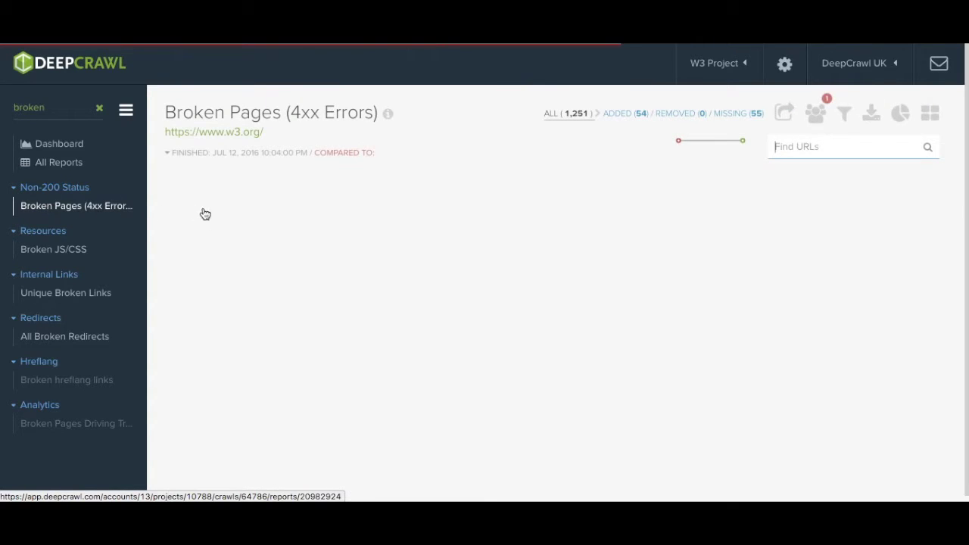
scroll(345, 181, down, 4)
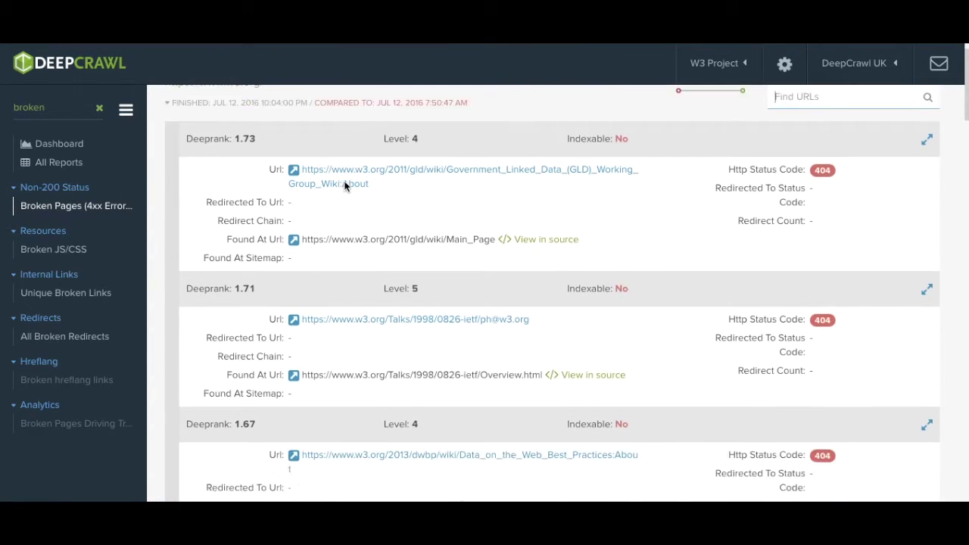
scroll(345, 171, down, 20)
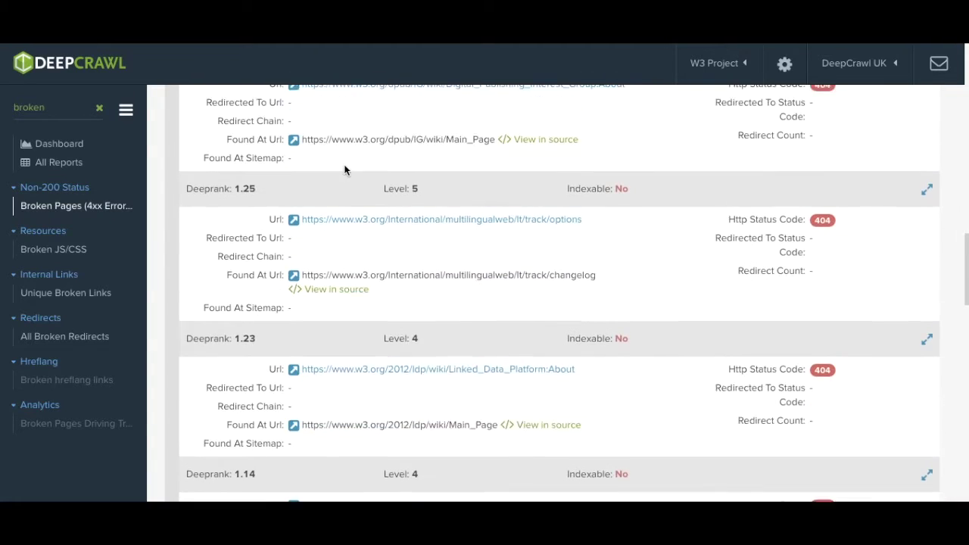
scroll(345, 171, up, 6)
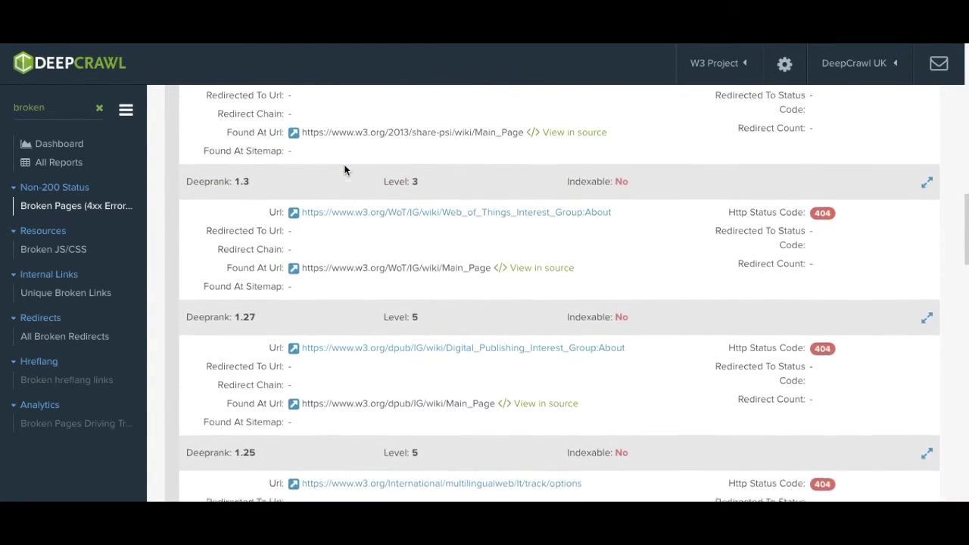
scroll(345, 169, up, 10)
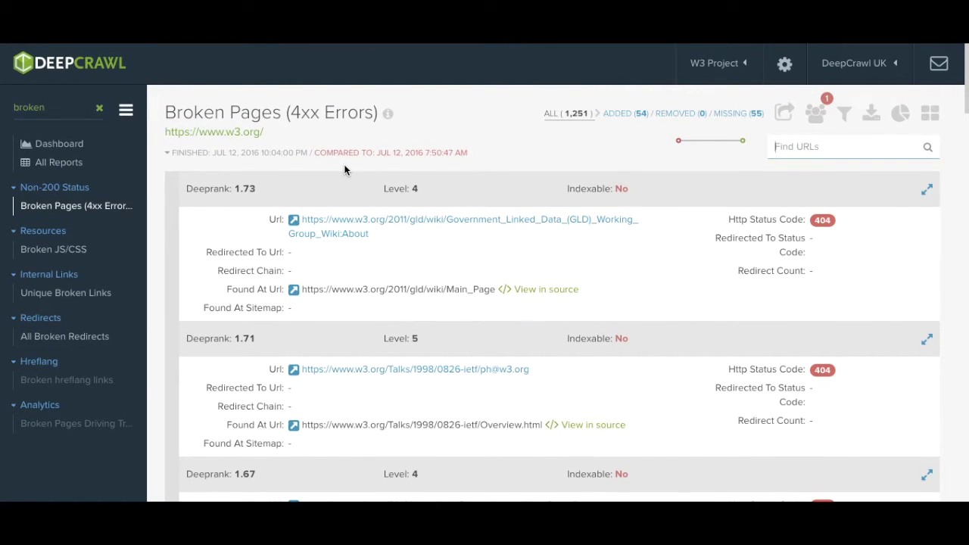
drag(264, 191, 182, 189)
click(268, 337)
drag(267, 336, 185, 337)
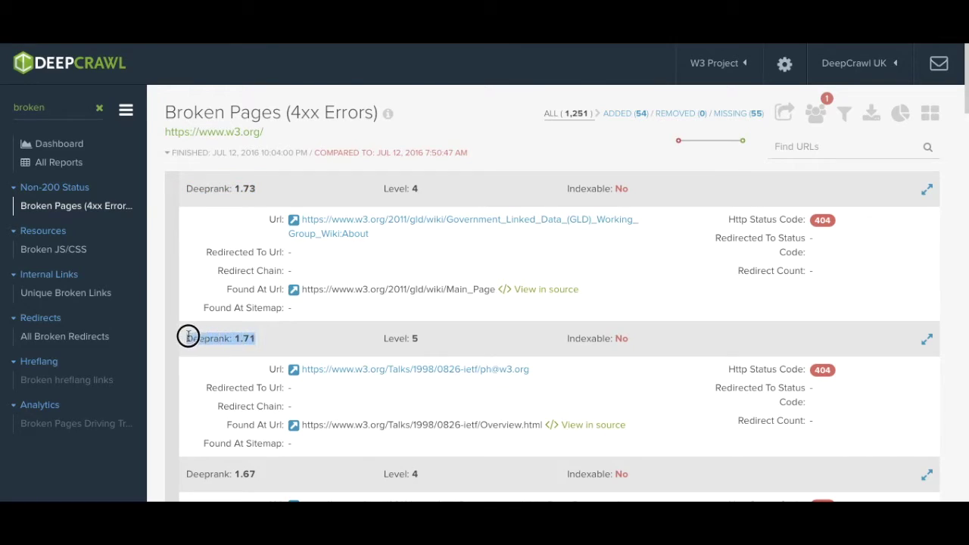
click(265, 469)
drag(265, 469, 162, 471)
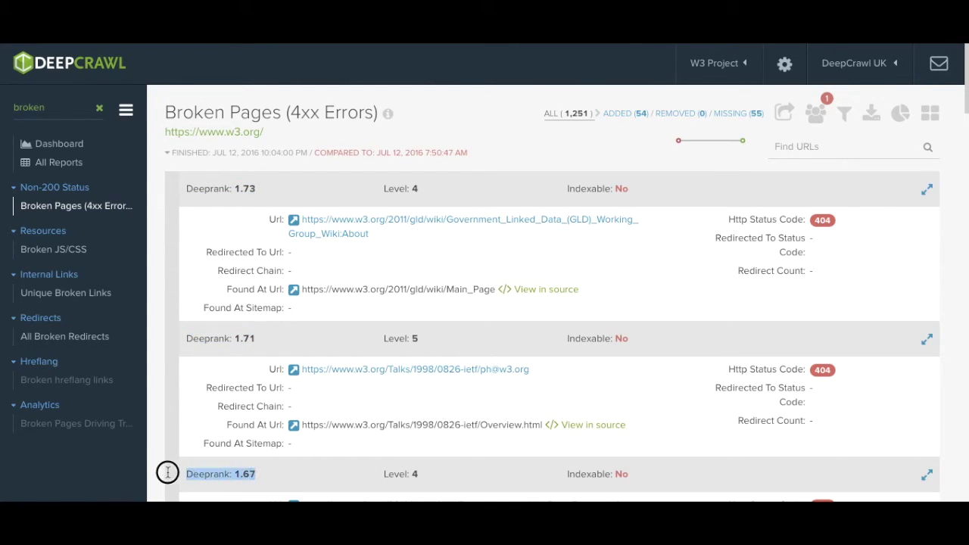
click(265, 191)
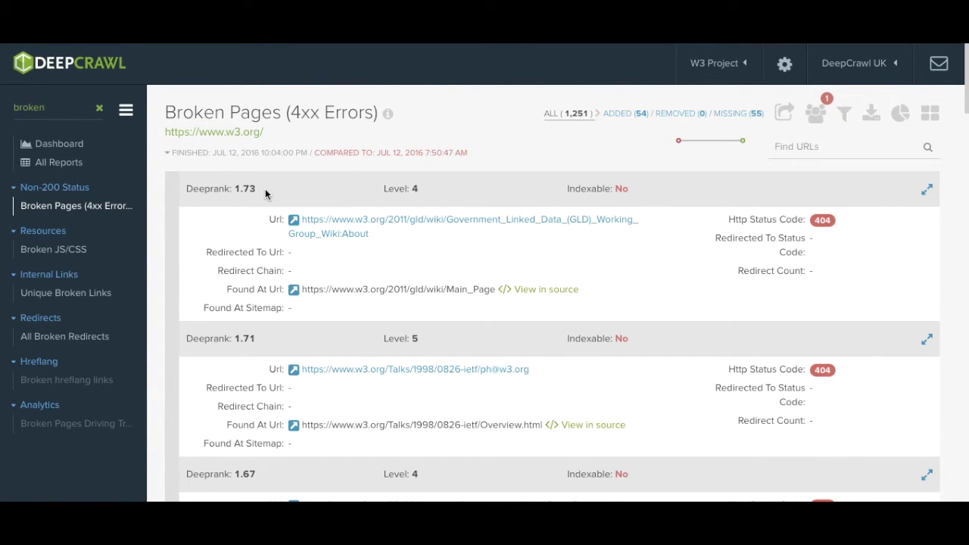
click(930, 115)
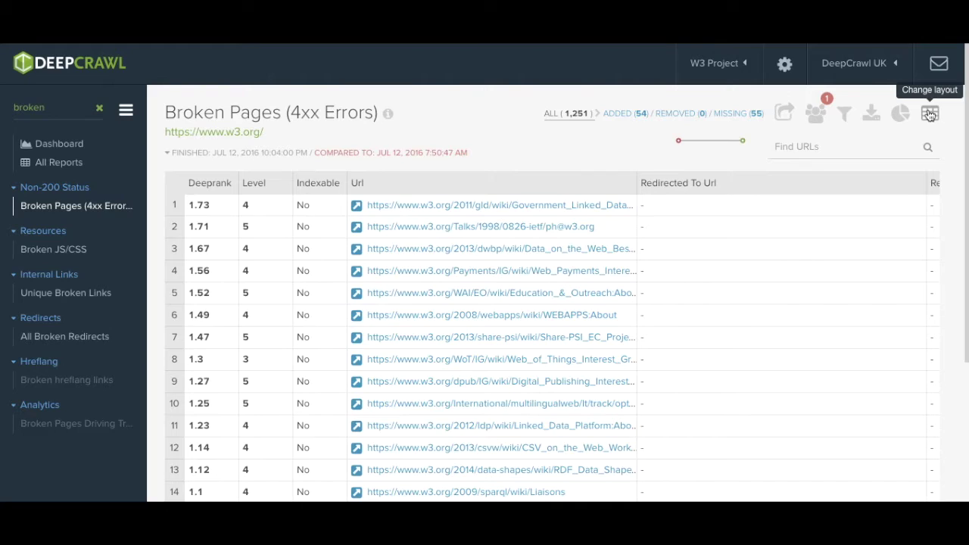
click(930, 115)
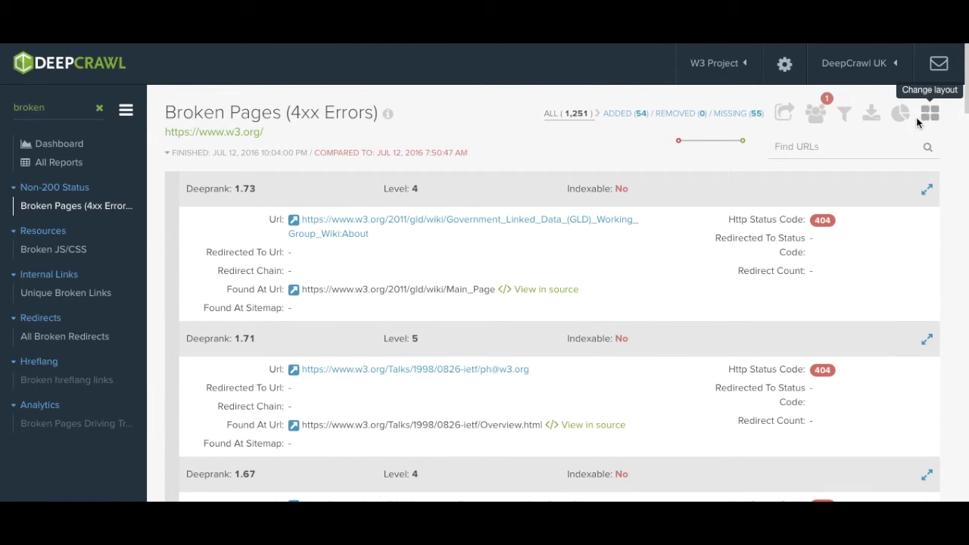
click(900, 121)
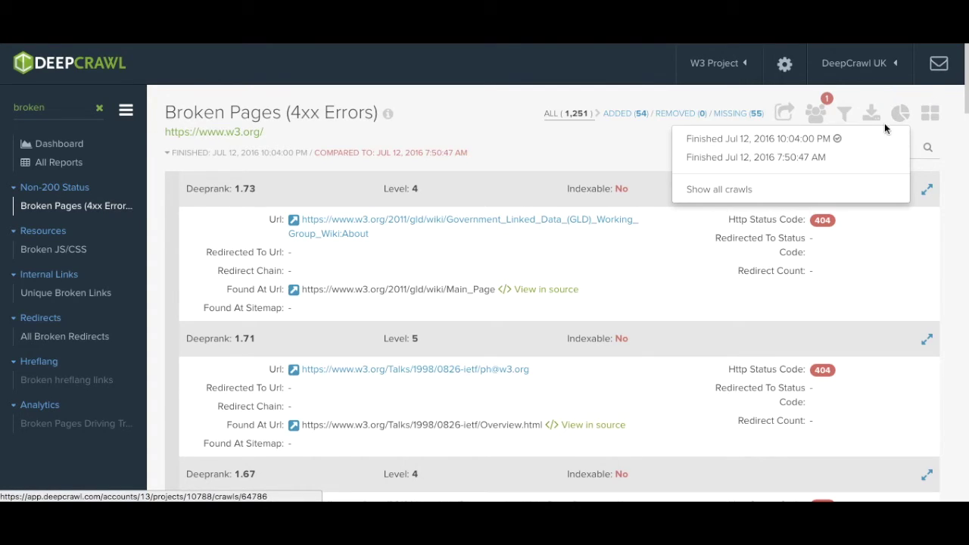
click(901, 116)
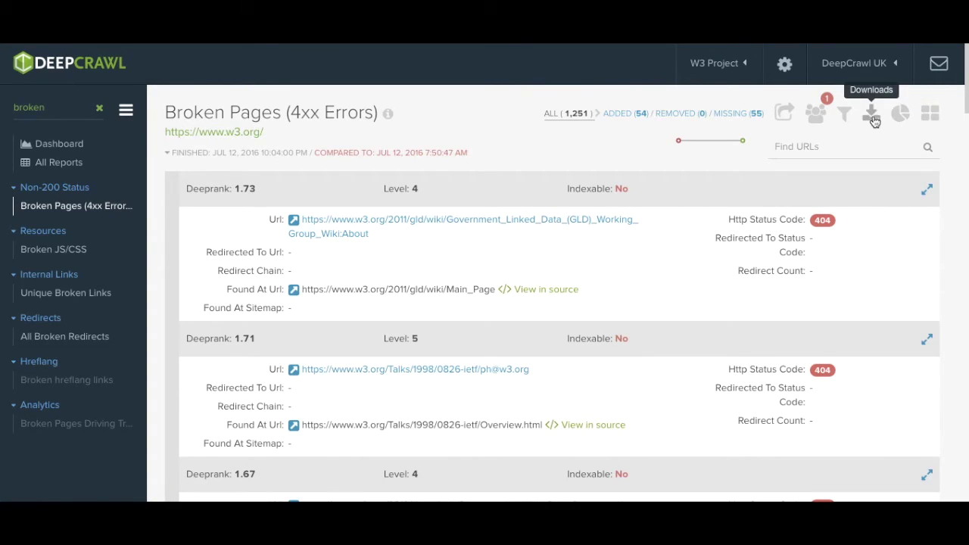
click(871, 112)
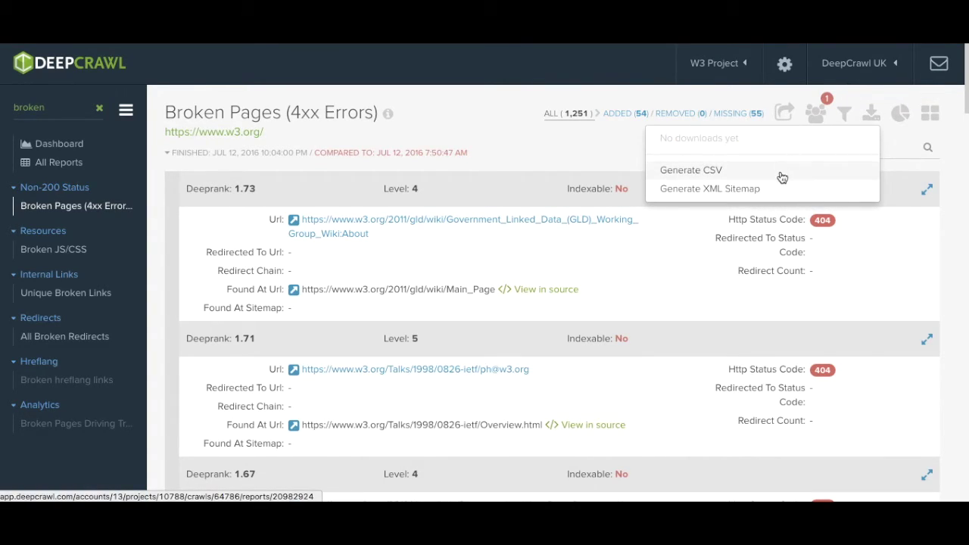
click(868, 113)
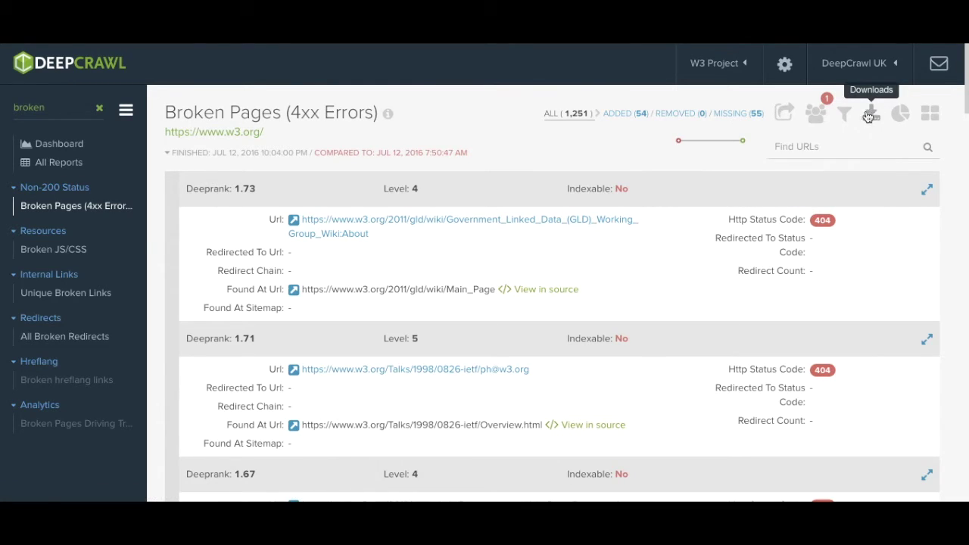
click(844, 114)
Step: Add a filter for Deeprank greater than 1
click(439, 180)
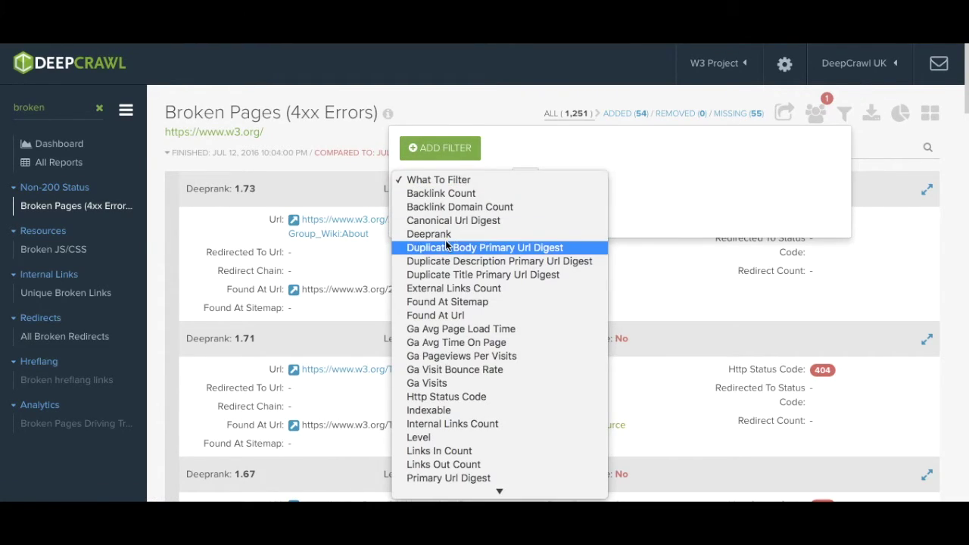
key(Escape)
click(576, 179)
click(529, 245)
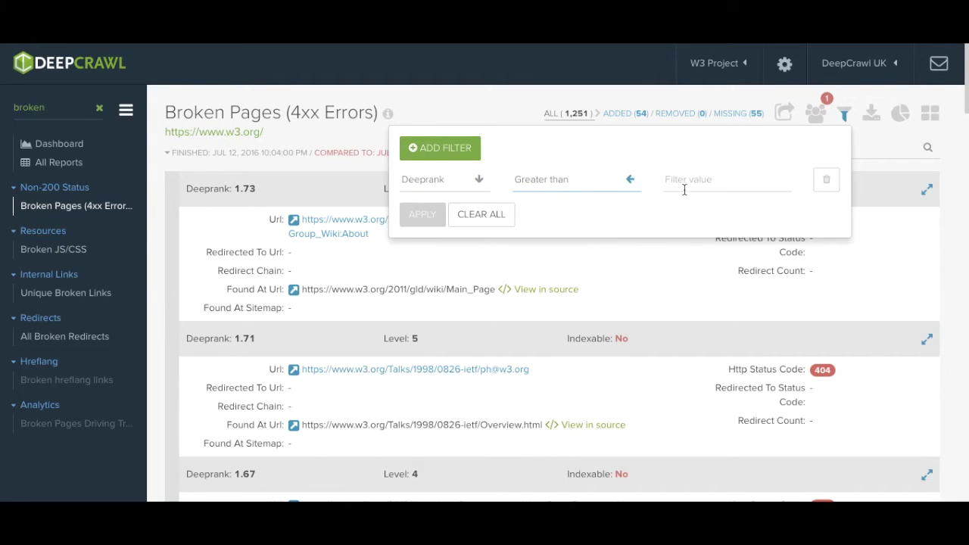
click(701, 179)
text(1)
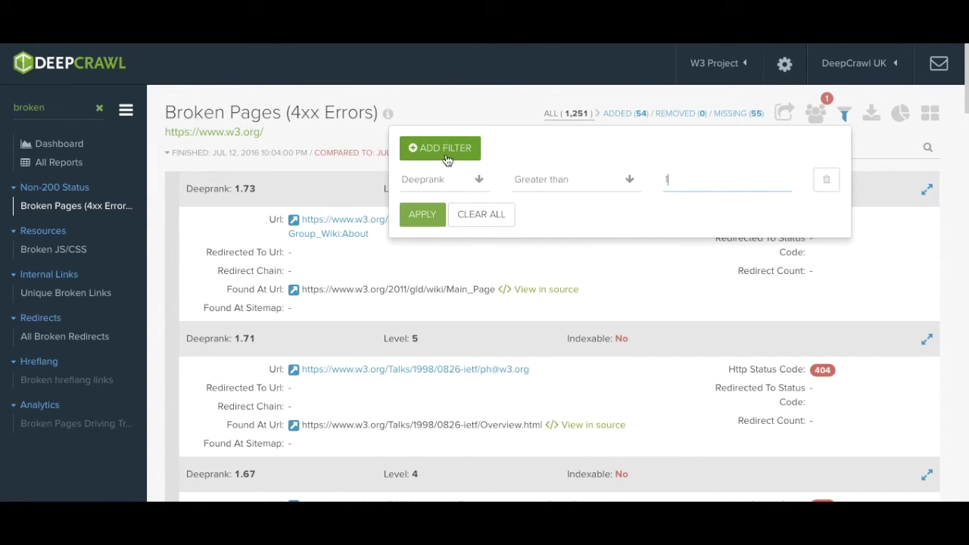
Step: Add a second filter for Links In Count greater than 500 and apply both
click(440, 148)
click(439, 215)
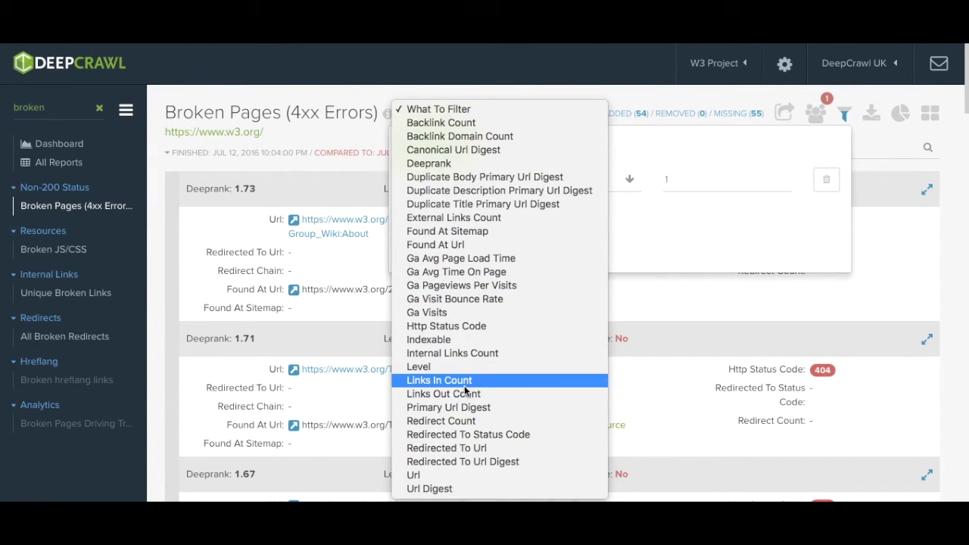
click(467, 381)
click(551, 215)
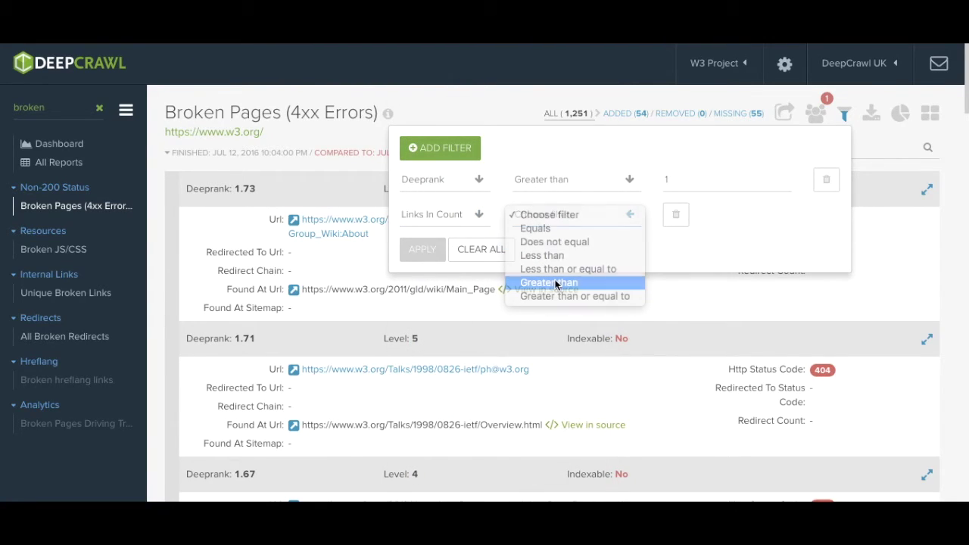
click(548, 283)
click(684, 214)
text(500)
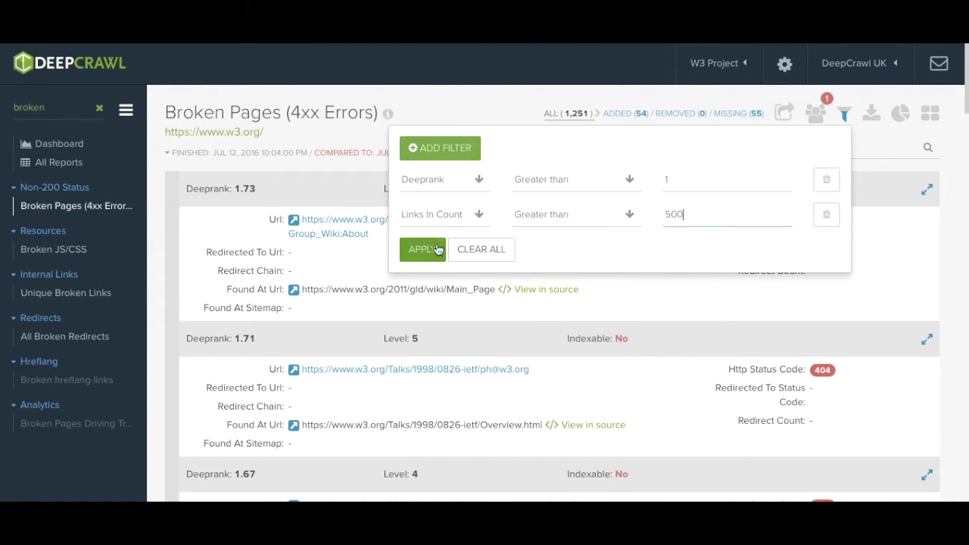
click(421, 249)
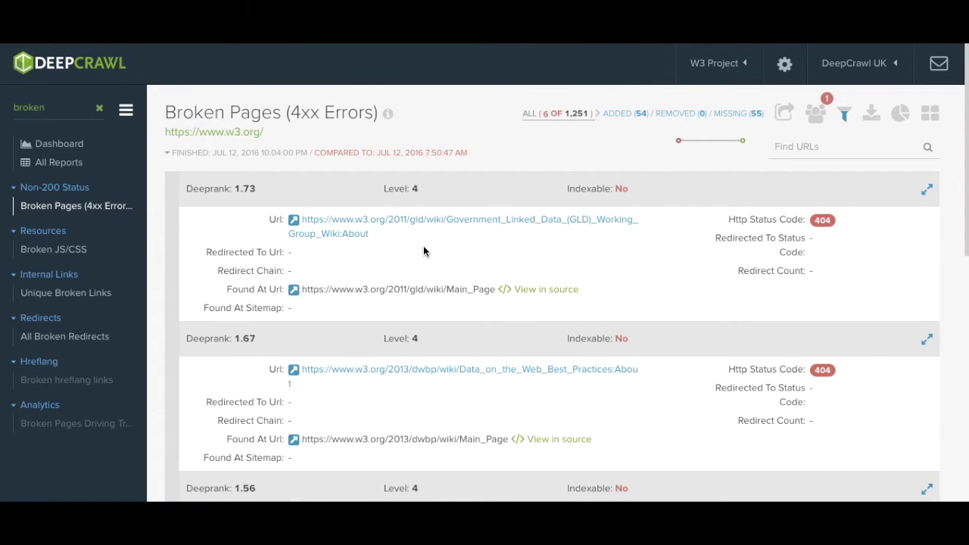
click(815, 113)
Step: Start a High-priority task 'Broken Pages 500+ links in' with a description about over 500 inbound links
click(711, 146)
click(460, 127)
text(Broken Page)
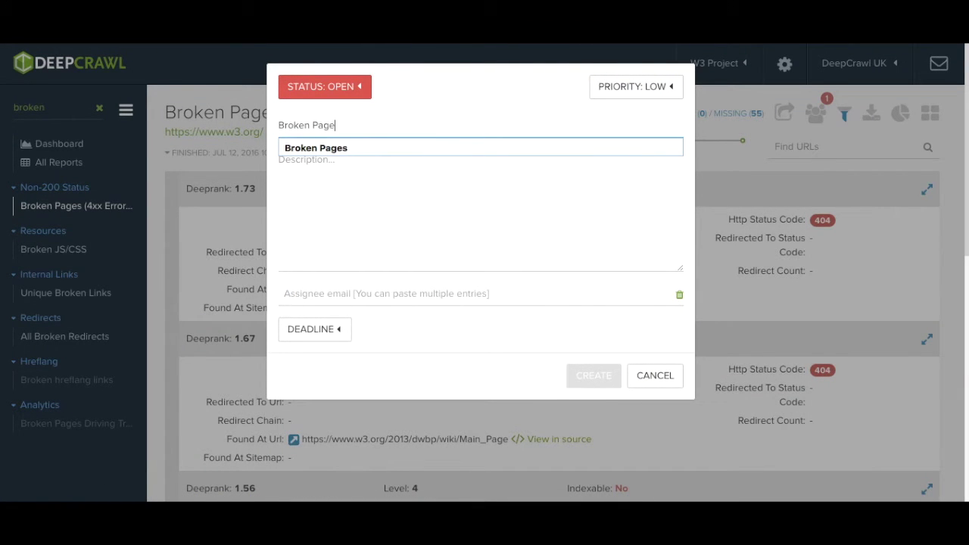
text(s 500+ links in)
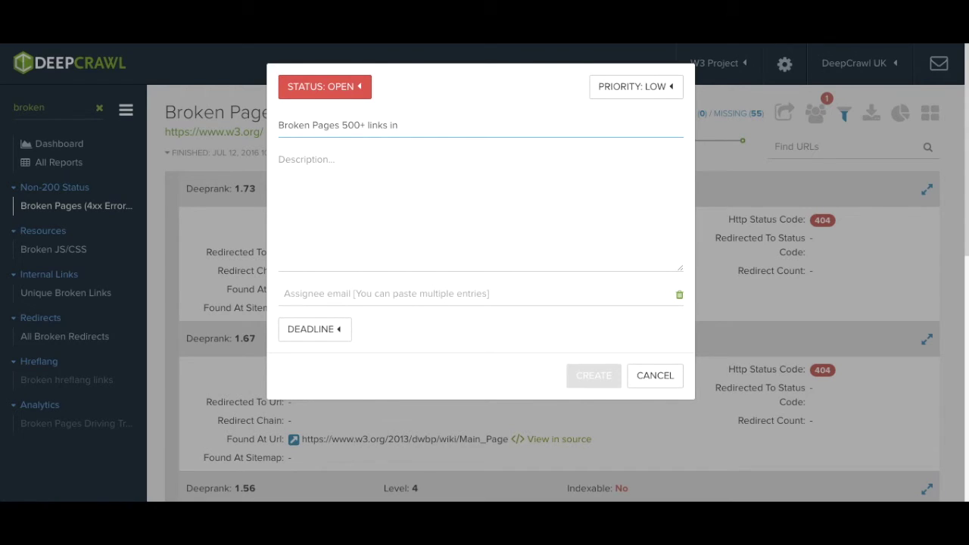
click(278, 159)
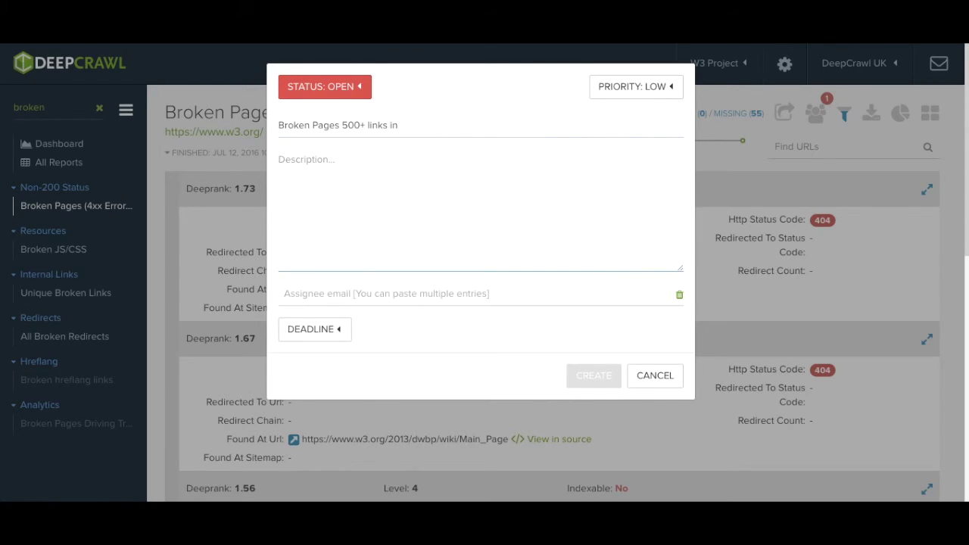
text(Broken pages with over 5)
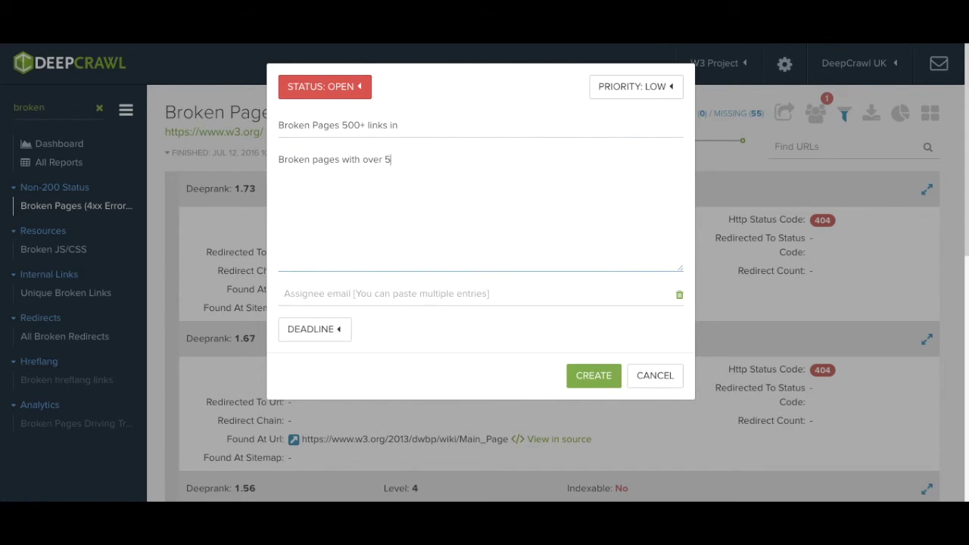
text(00 links pointing in to the page)
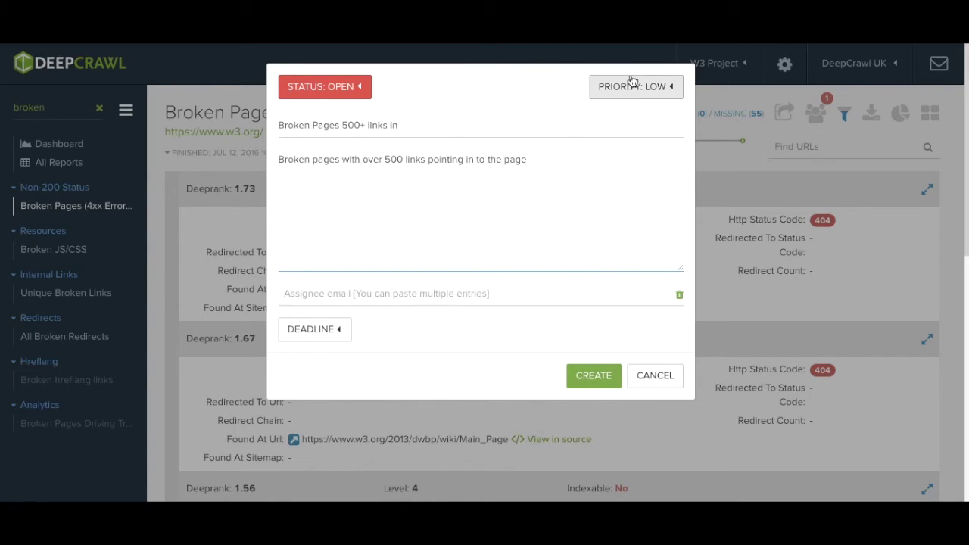
click(631, 83)
click(609, 166)
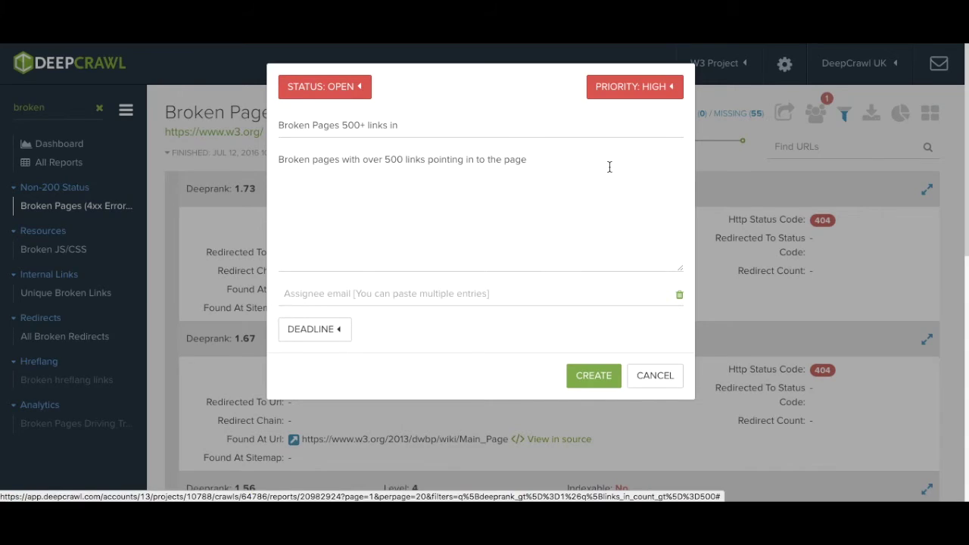
Step: Assign the task to a teammate's e-mail, set deadline Jul 30 at 2:00 PM, and create it
click(347, 293)
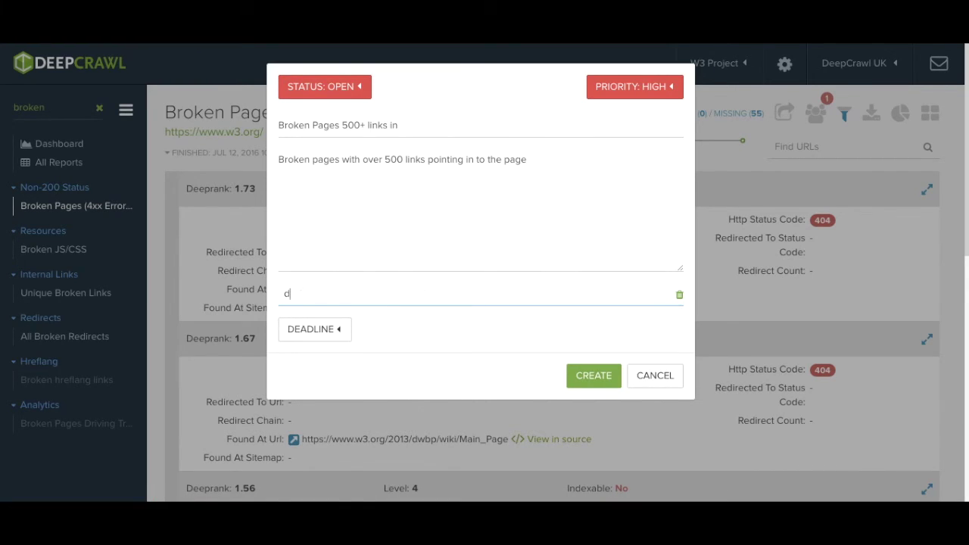
key(Return)
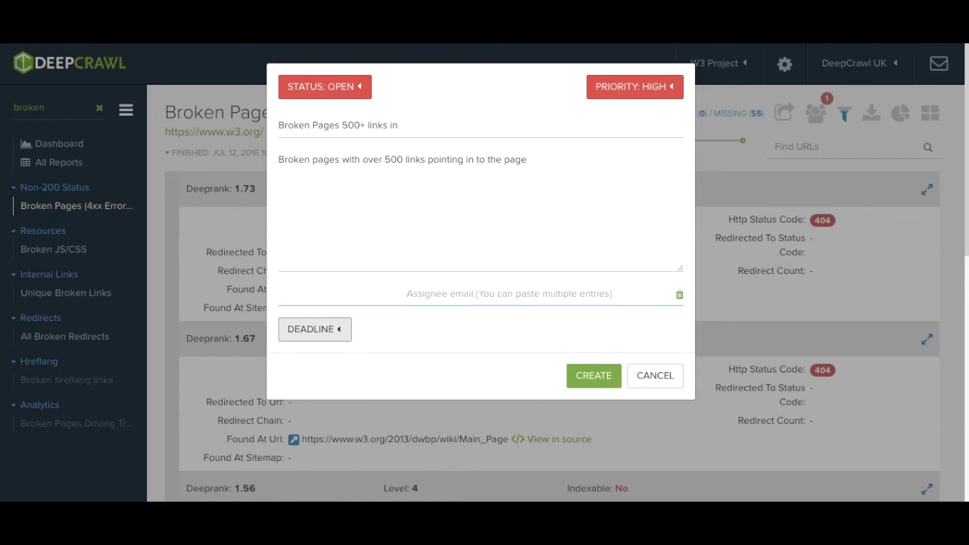
click(307, 329)
click(487, 489)
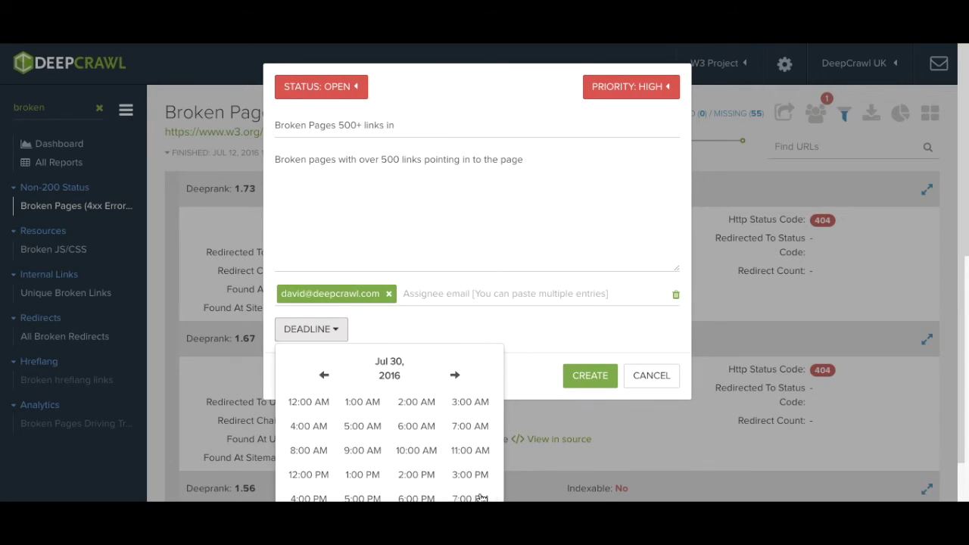
click(424, 472)
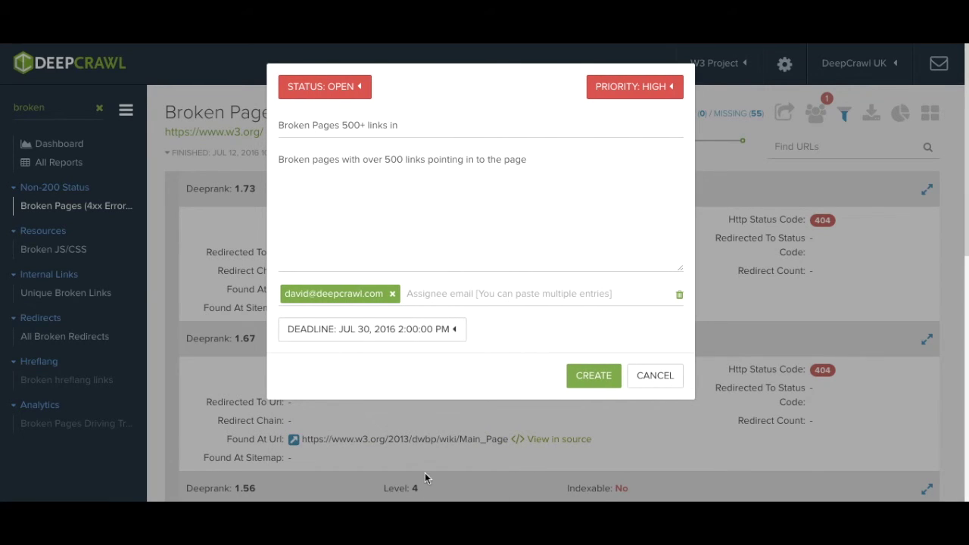
click(591, 378)
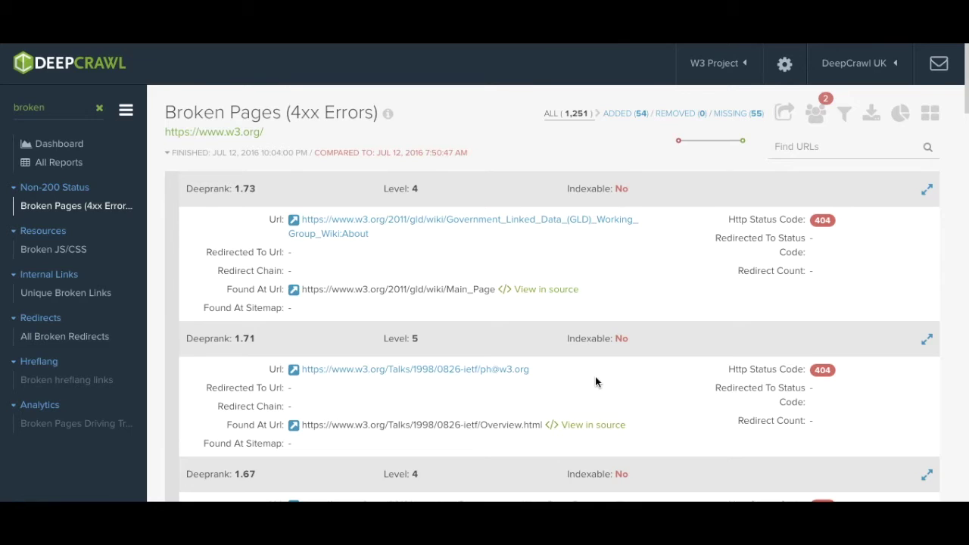
Step: Open the page report for the Data on the Web Best Practices:About URL and scroll through it
scroll(594, 377, down, 4)
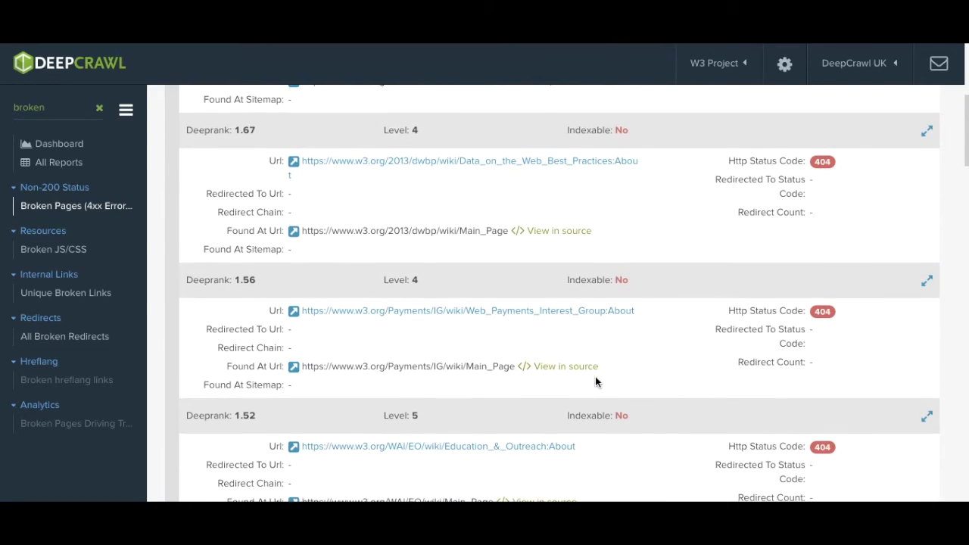
click(439, 162)
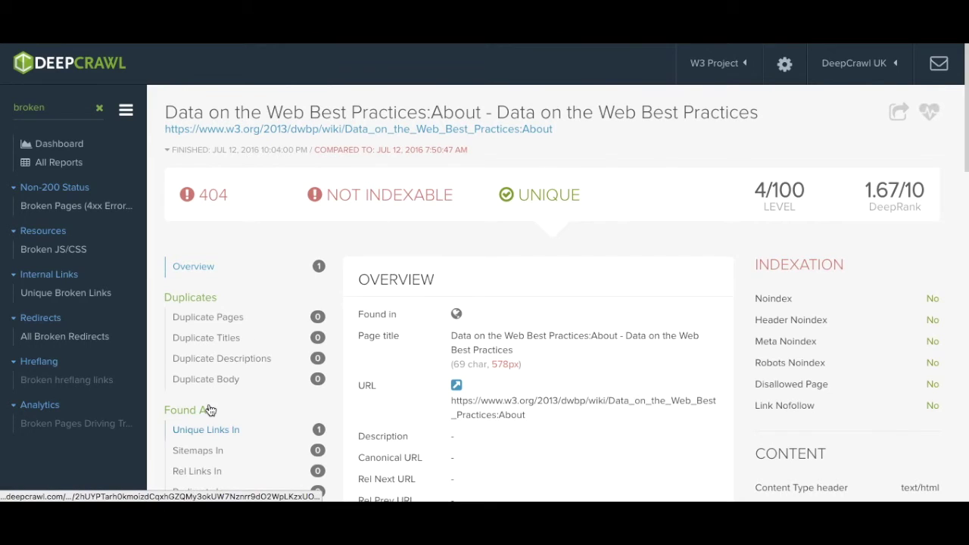
scroll(211, 409, down, 3)
scroll(210, 410, down, 2)
scroll(210, 413, up, 3)
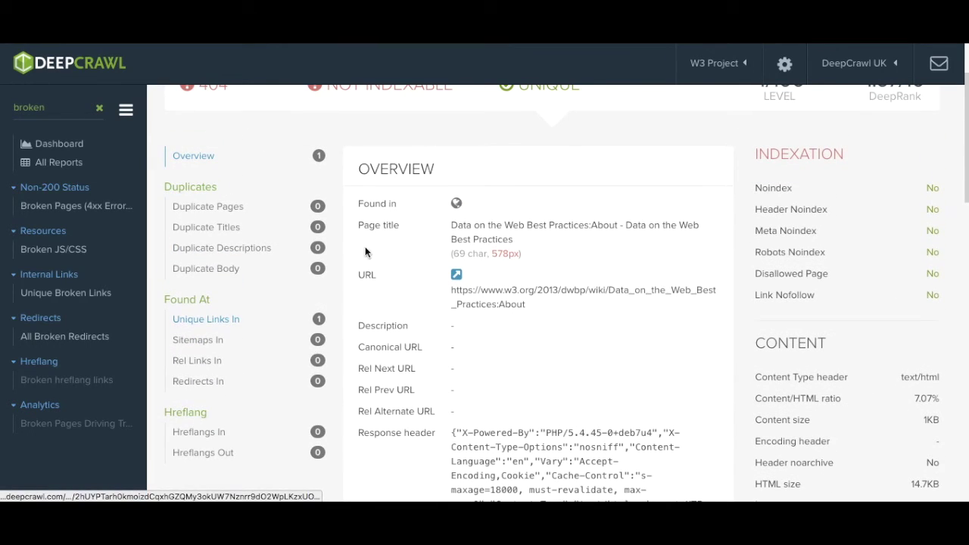
scroll(821, 340, down, 8)
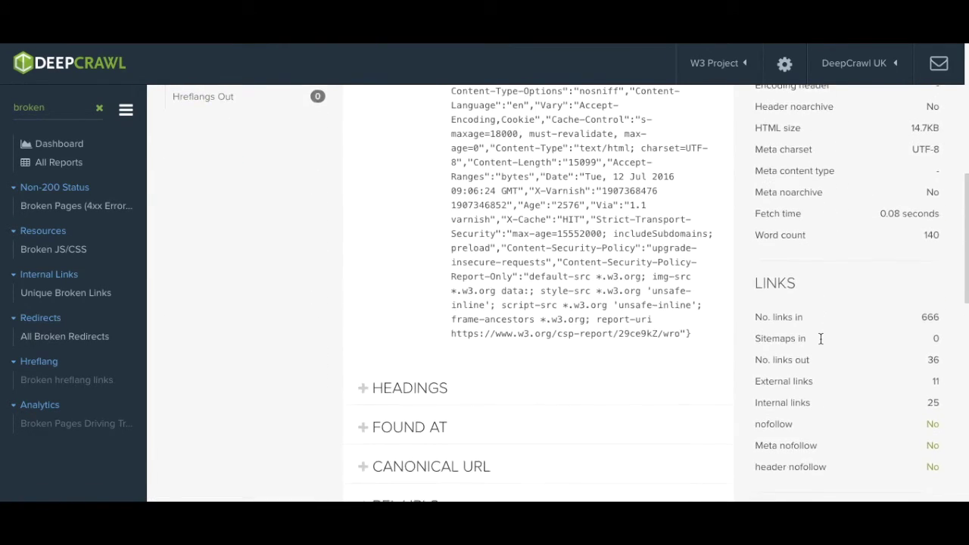
scroll(819, 340, down, 2)
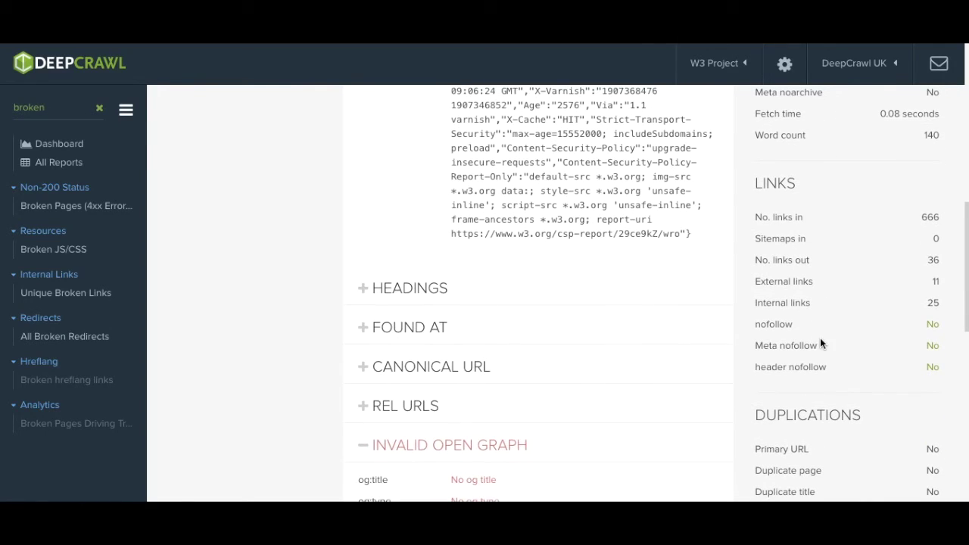
Step: Toggle the headings, canonical URL, invalid Open Graph and Twitter Card sections, then show unique inbound links
click(407, 295)
click(406, 295)
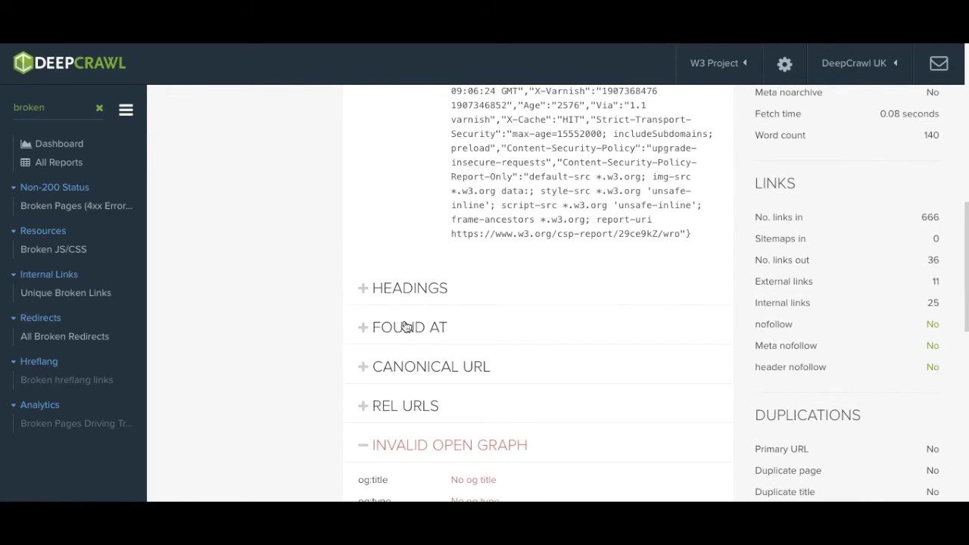
click(403, 372)
click(405, 371)
scroll(404, 371, down, 4)
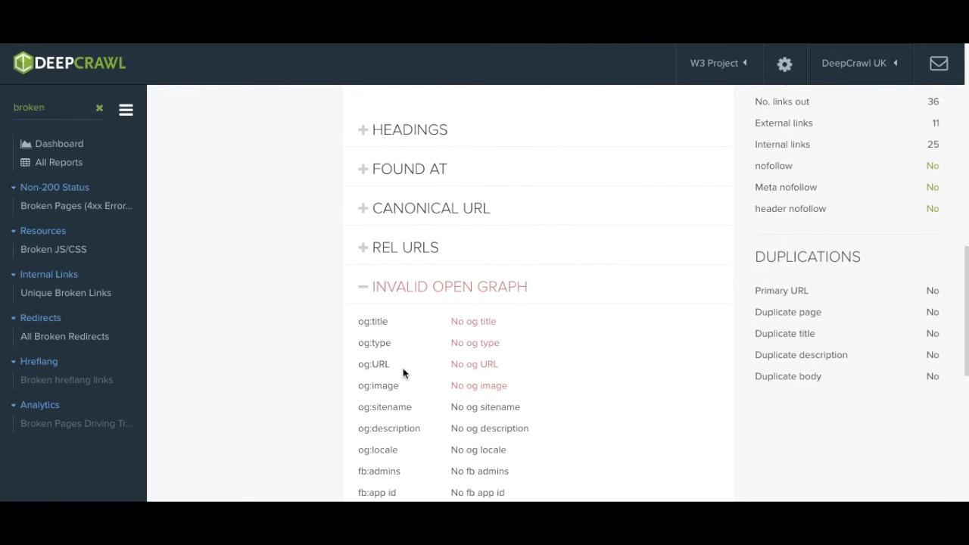
click(381, 286)
click(378, 326)
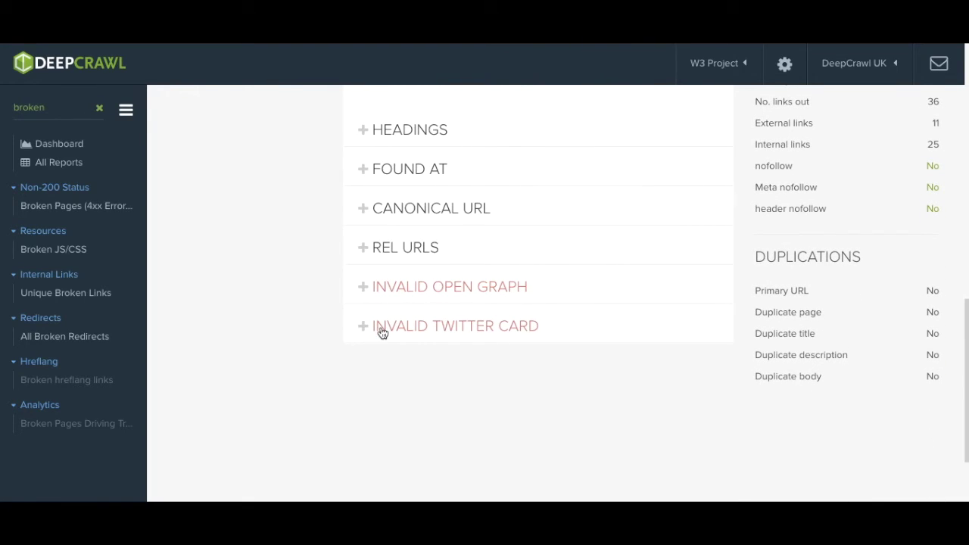
scroll(358, 265, up, 15)
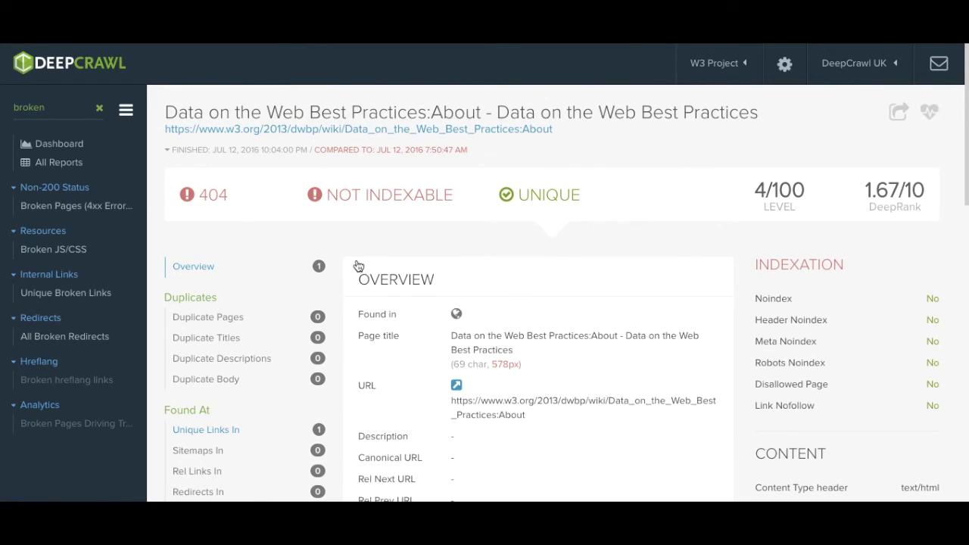
click(213, 436)
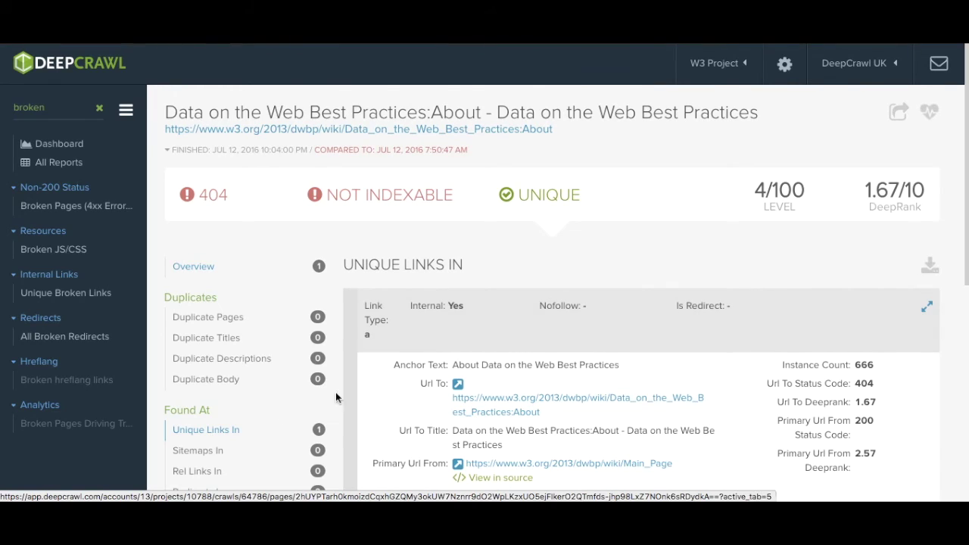
Step: Highlight the inbound link's anchor text, target URL, 666 instances and the Main_Page source URL
scroll(425, 378, down, 1)
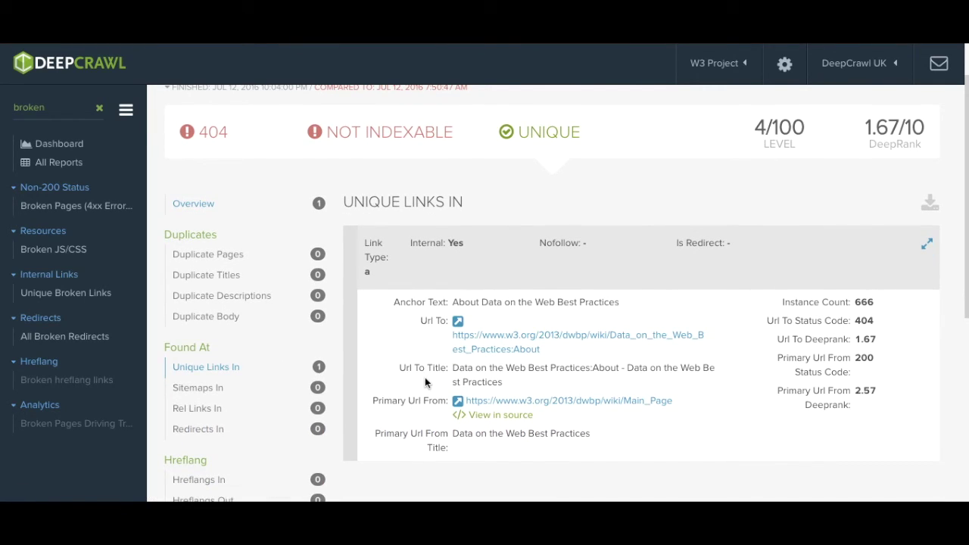
drag(628, 303, 451, 302)
drag(564, 357, 451, 340)
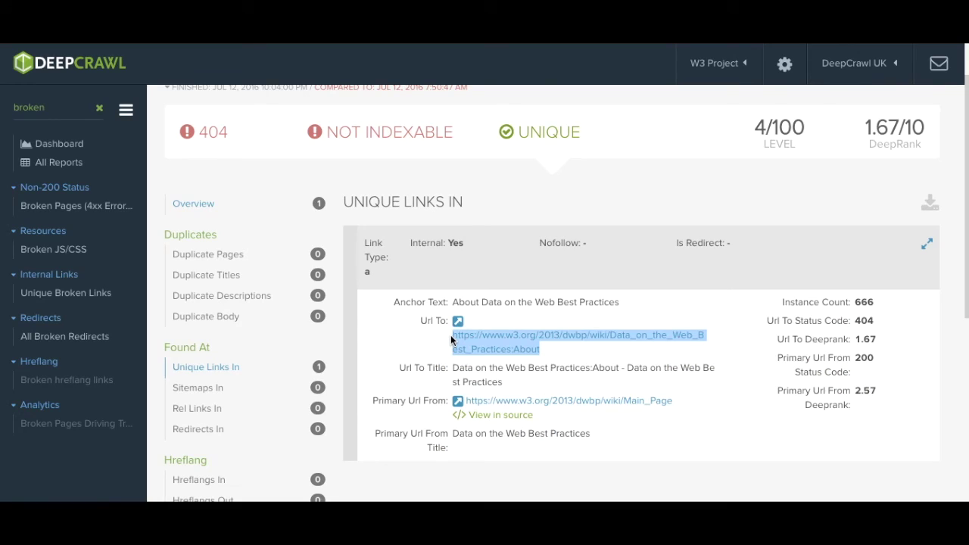
drag(884, 298, 855, 301)
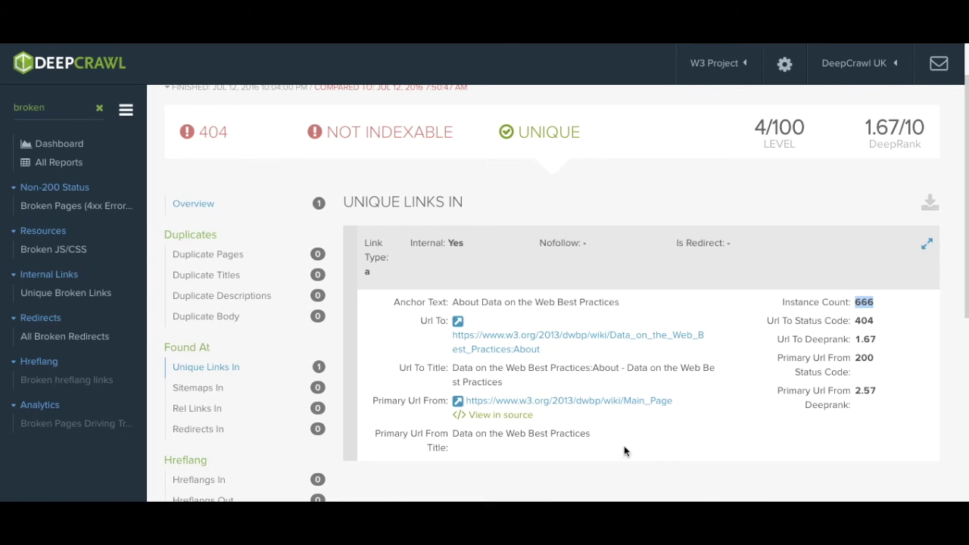
click(575, 417)
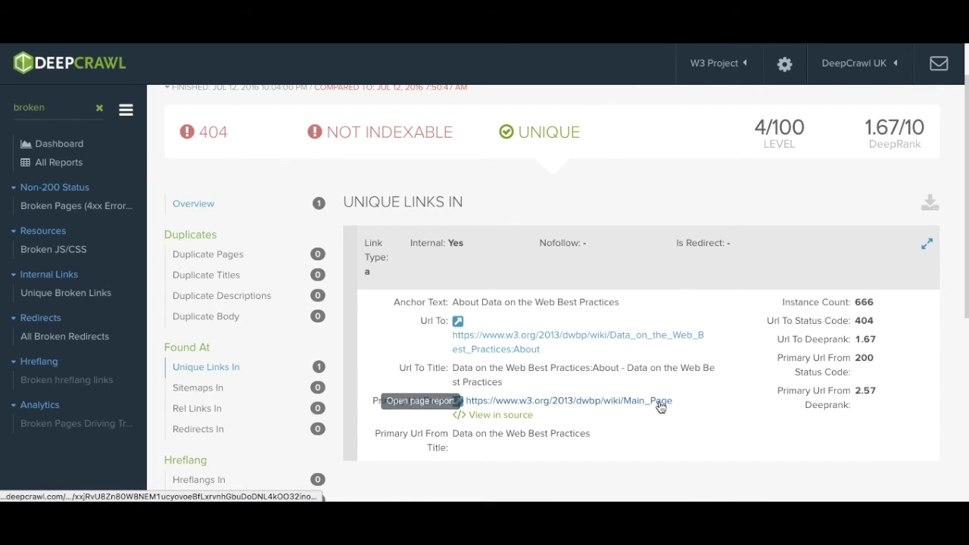
drag(681, 407, 468, 405)
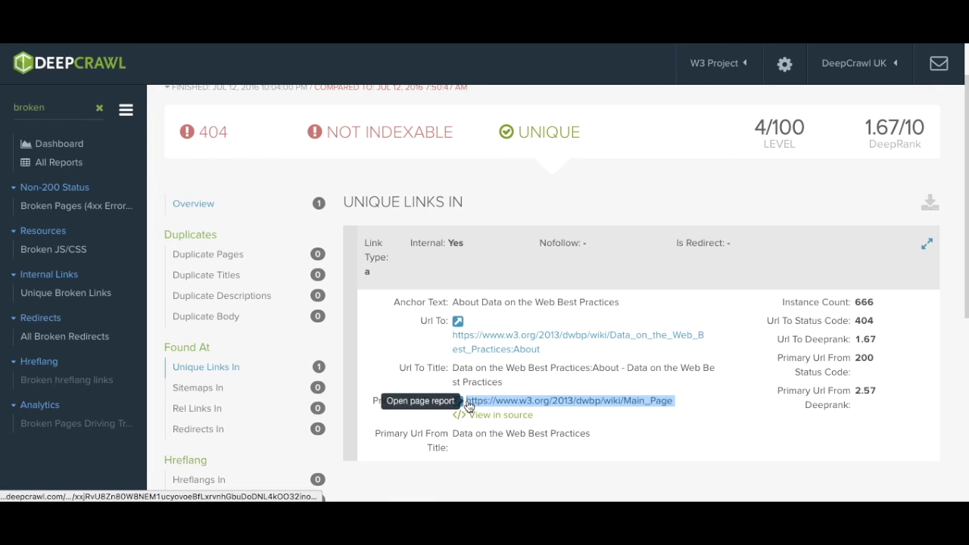
click(657, 426)
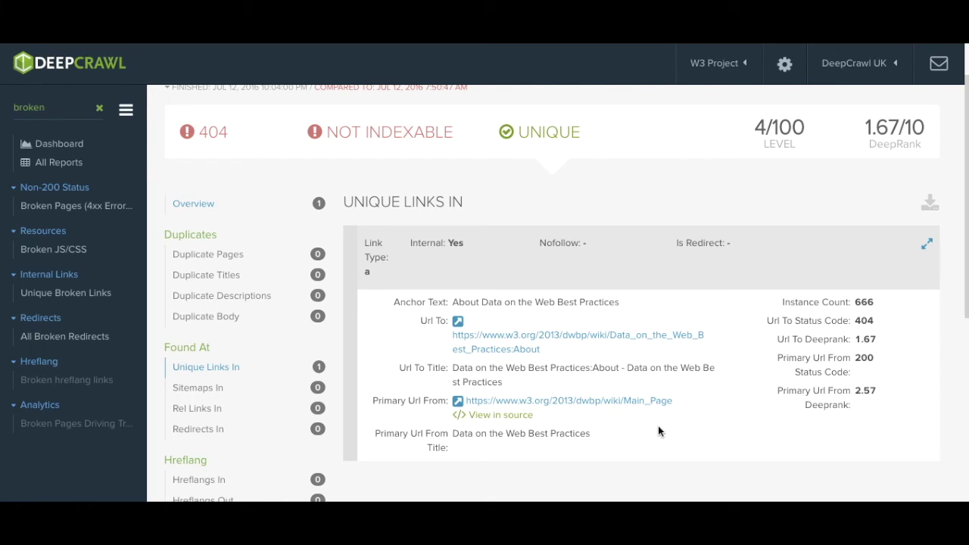
Step: View Main_Page's source showing the About link at line 453, then close it
click(510, 417)
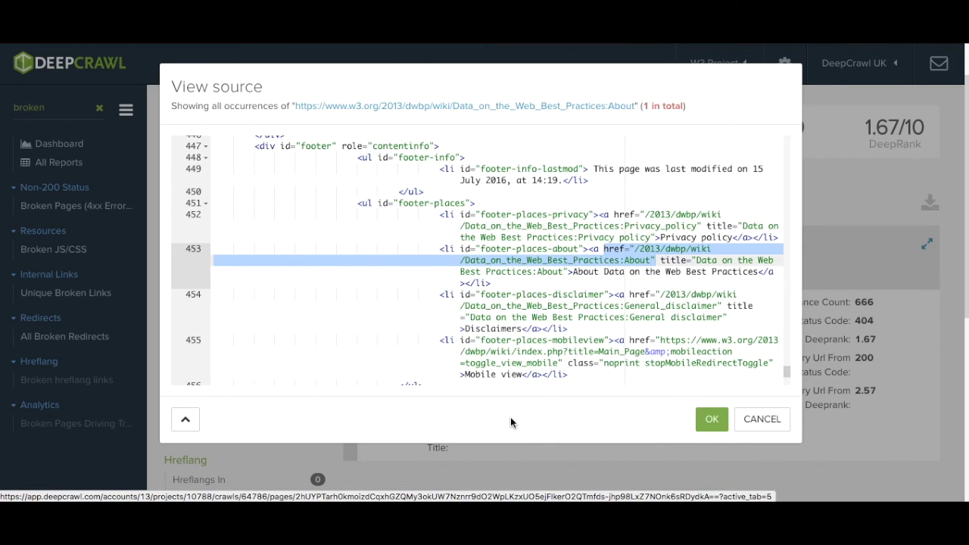
click(186, 250)
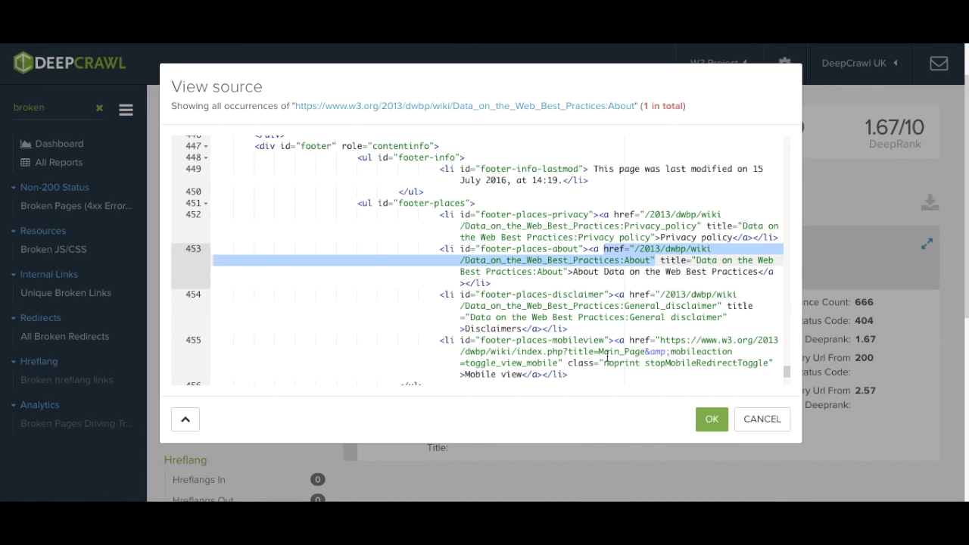
click(711, 420)
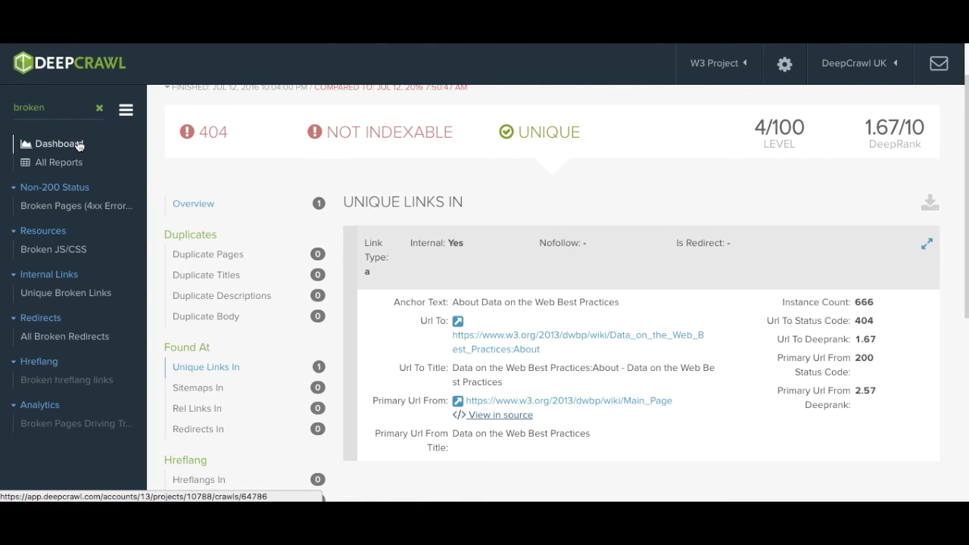
Step: Return to the w3.org crawl dashboard and clear the 'broken' report filter
click(79, 146)
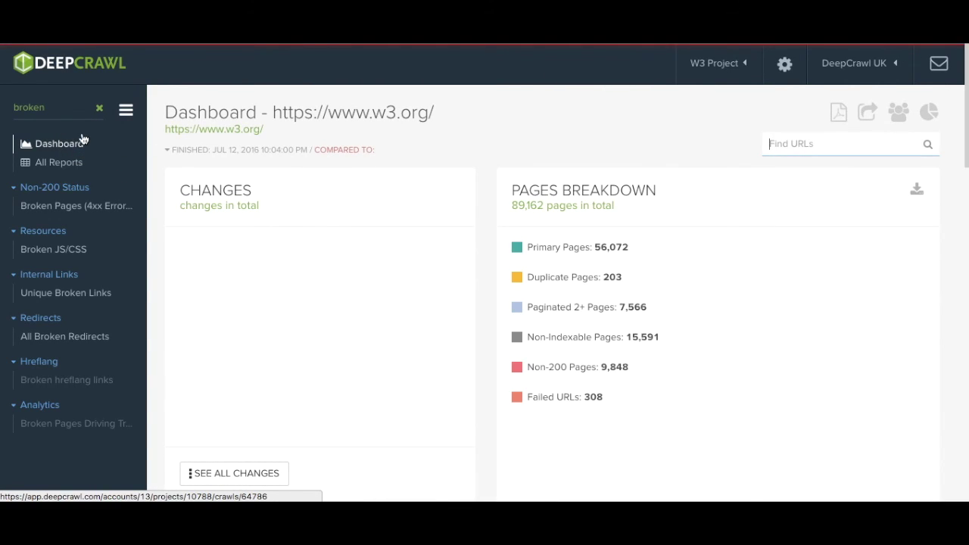
click(99, 108)
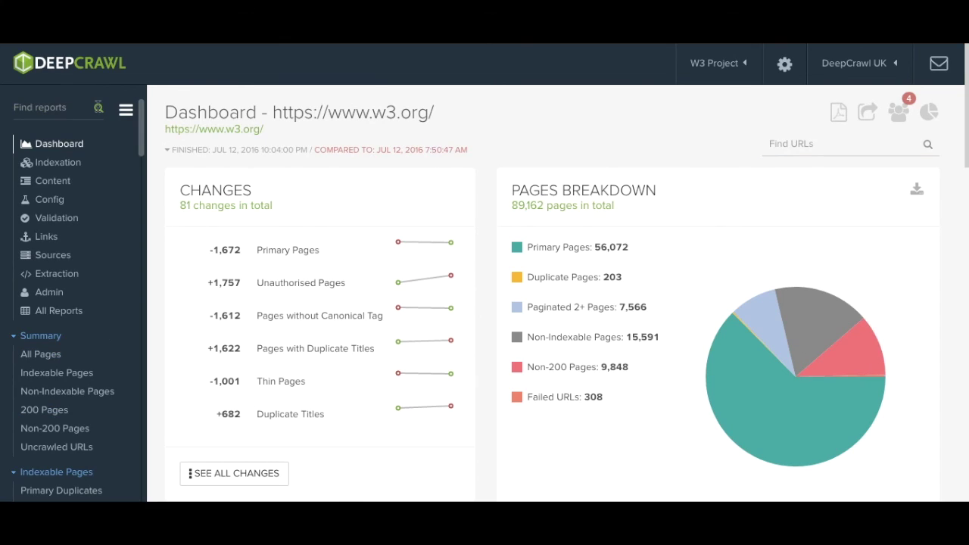